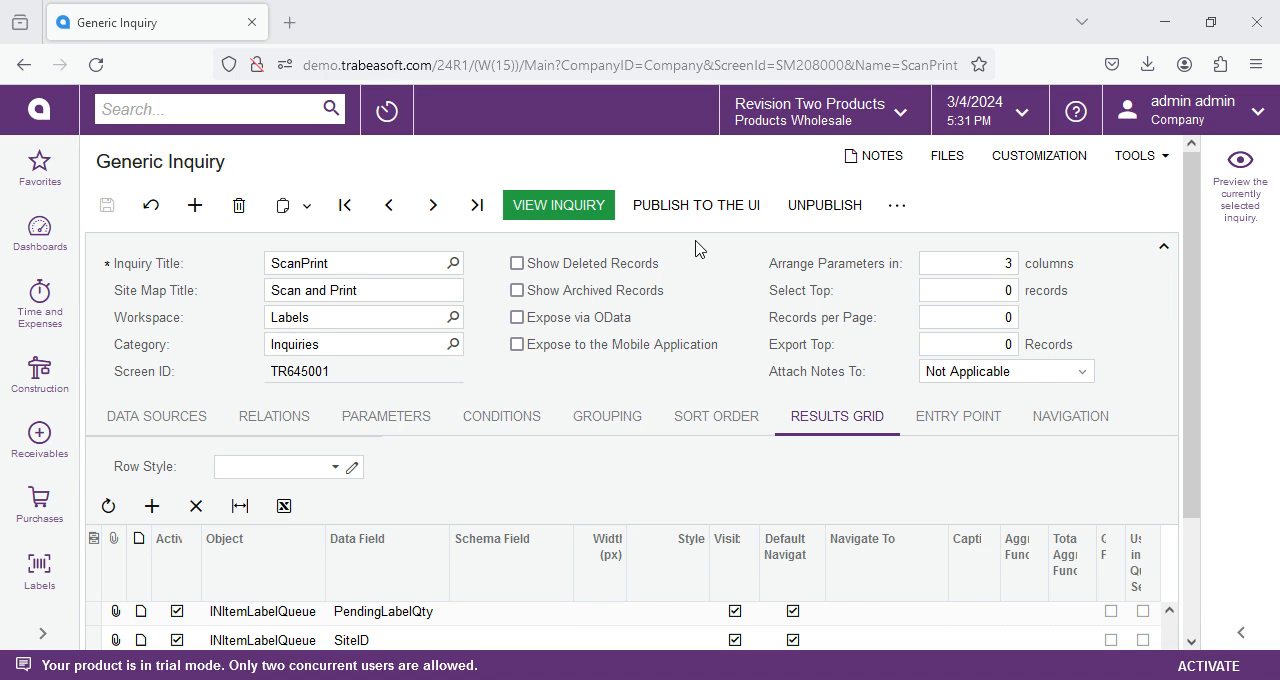
Publish the ScanPrint inquiry to the UI with access rights set to Revoked for All Roles.
left_click(692, 205)
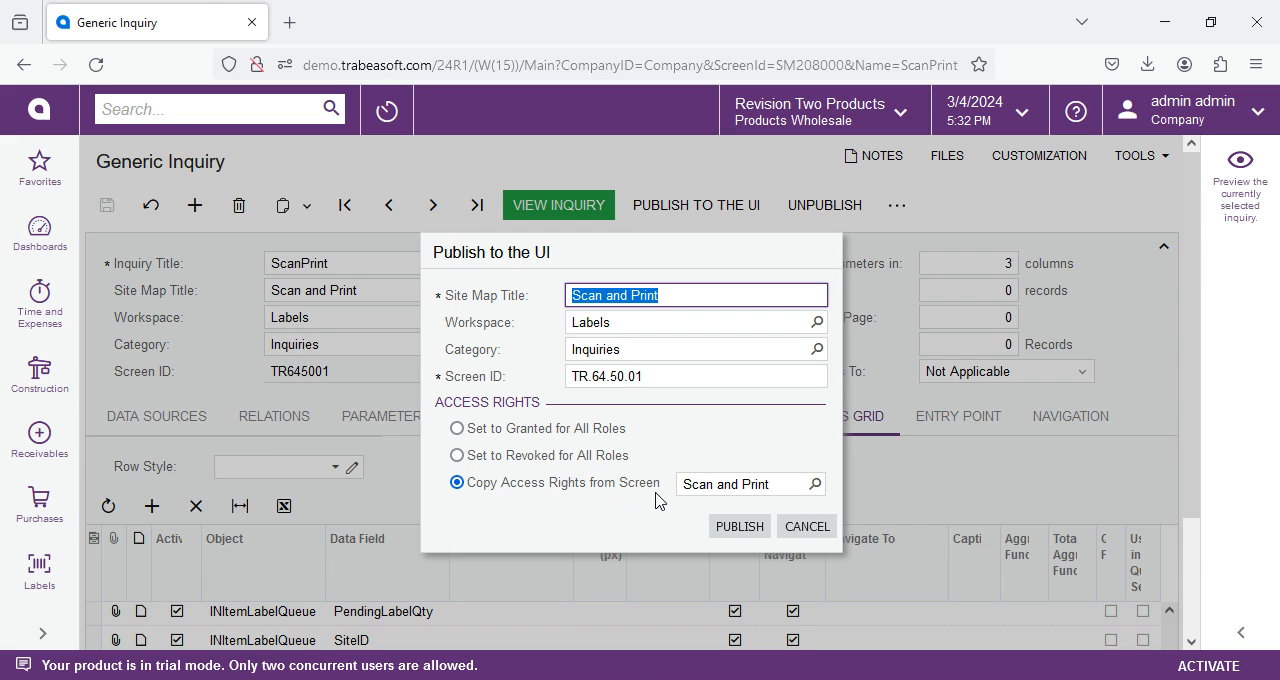
left_click(537, 458)
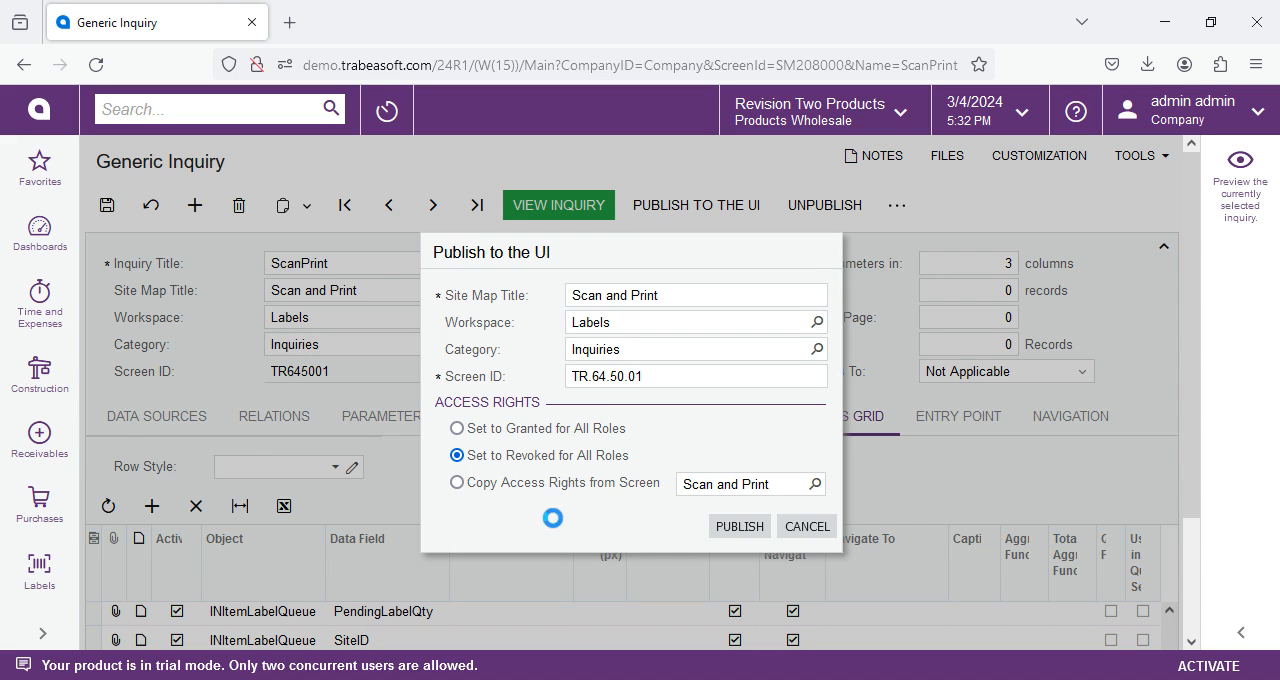
left_click(732, 527)
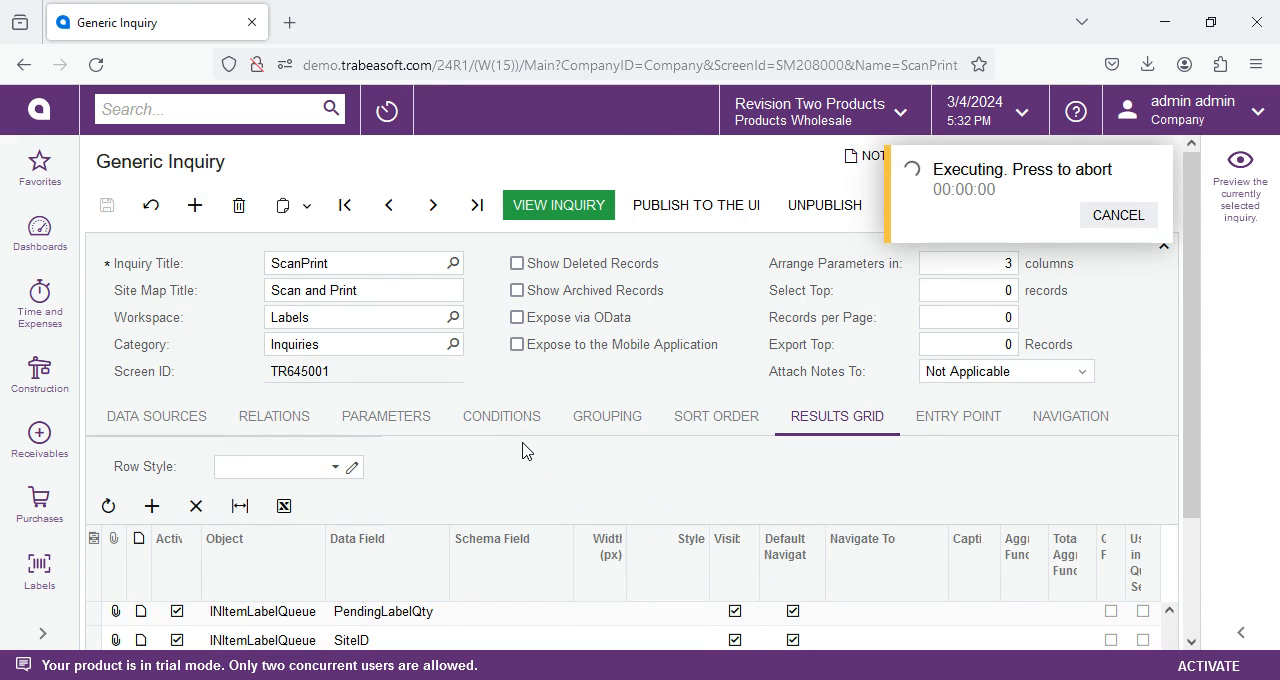
View the Scan and Print inquiry, check its access rights screen, and close both views.
left_click(553, 204)
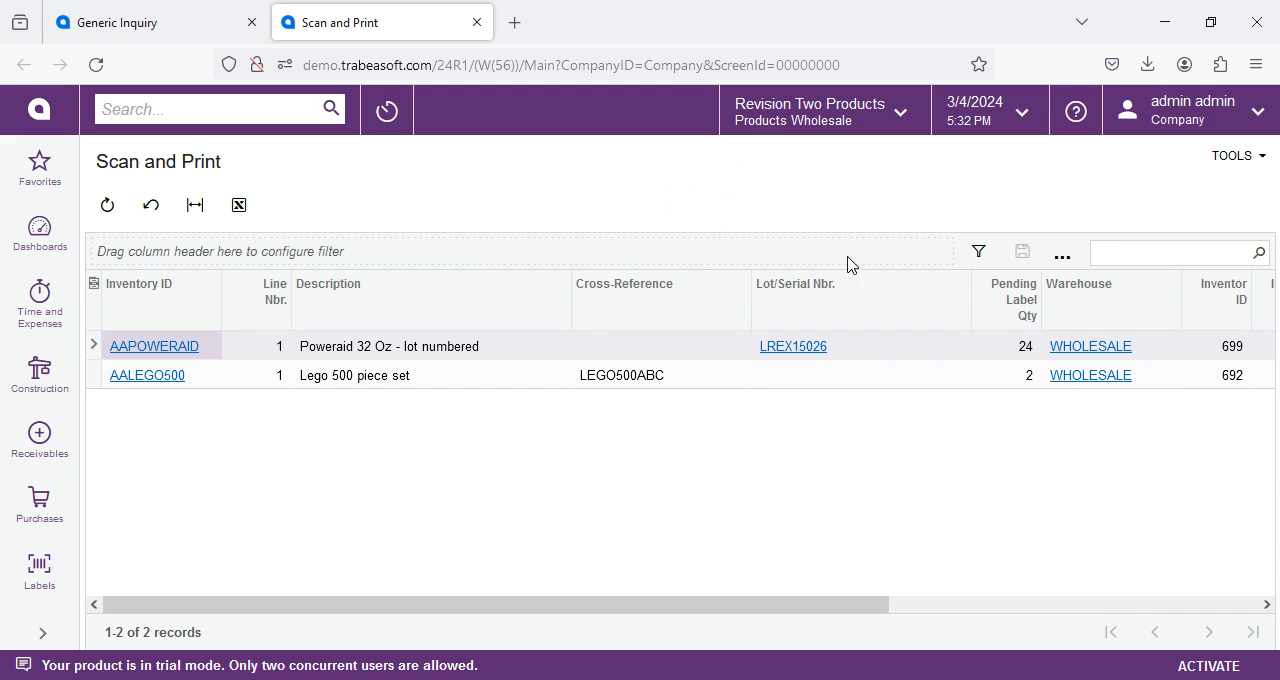
left_click(1236, 156)
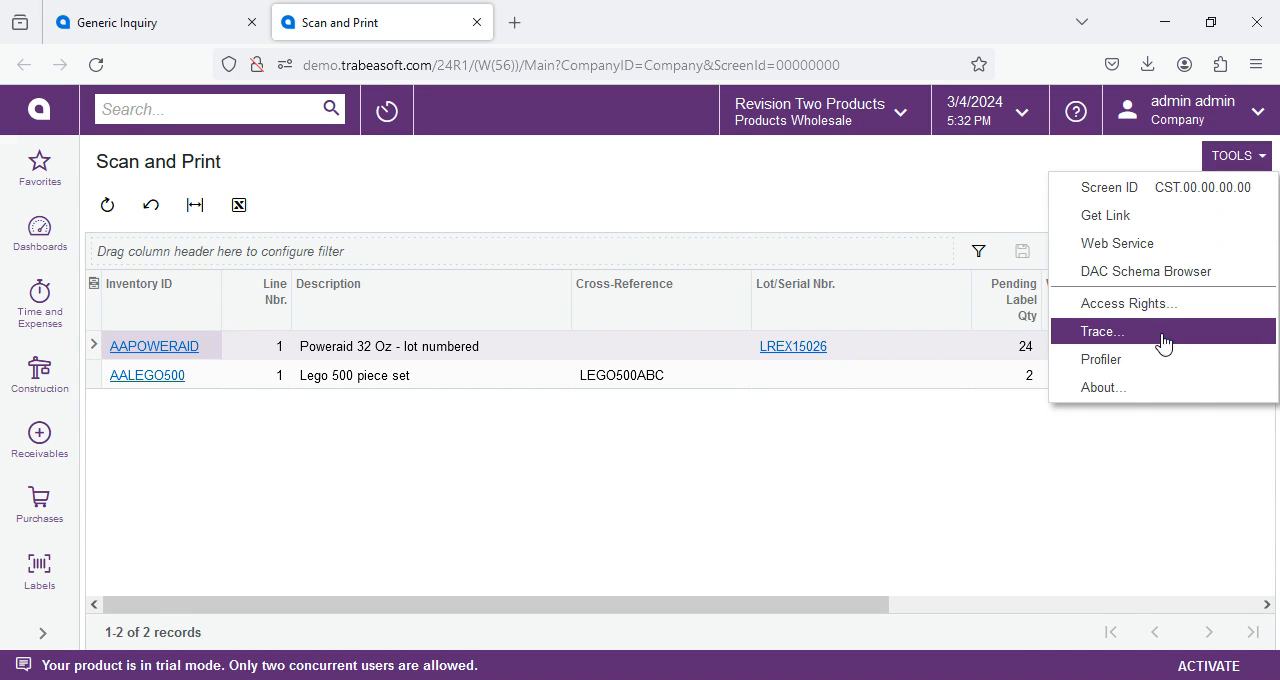
left_click(1122, 318)
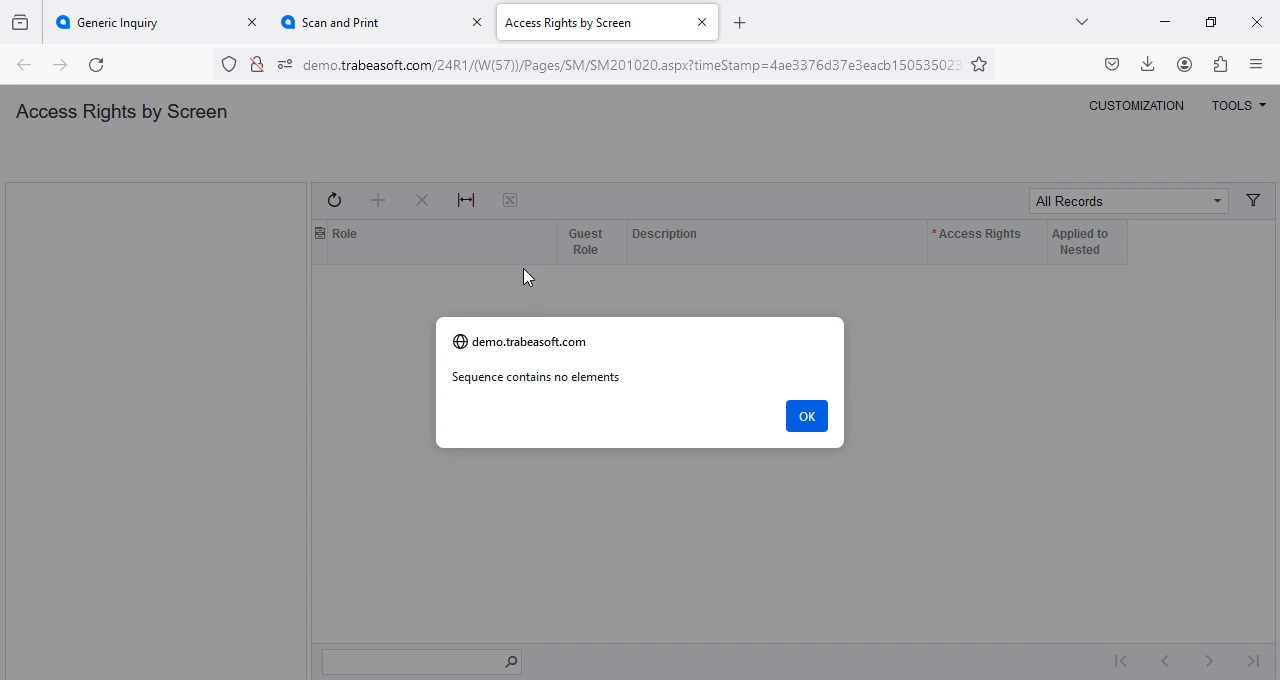
left_click(703, 22)
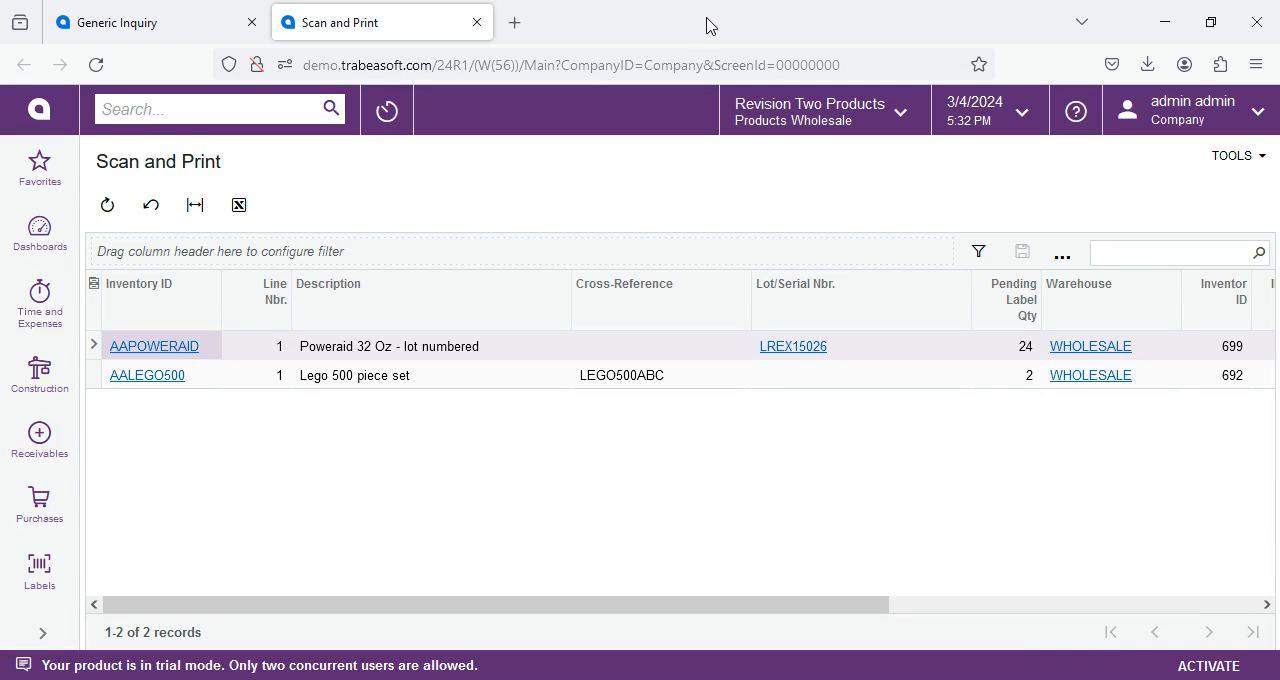
left_click(477, 23)
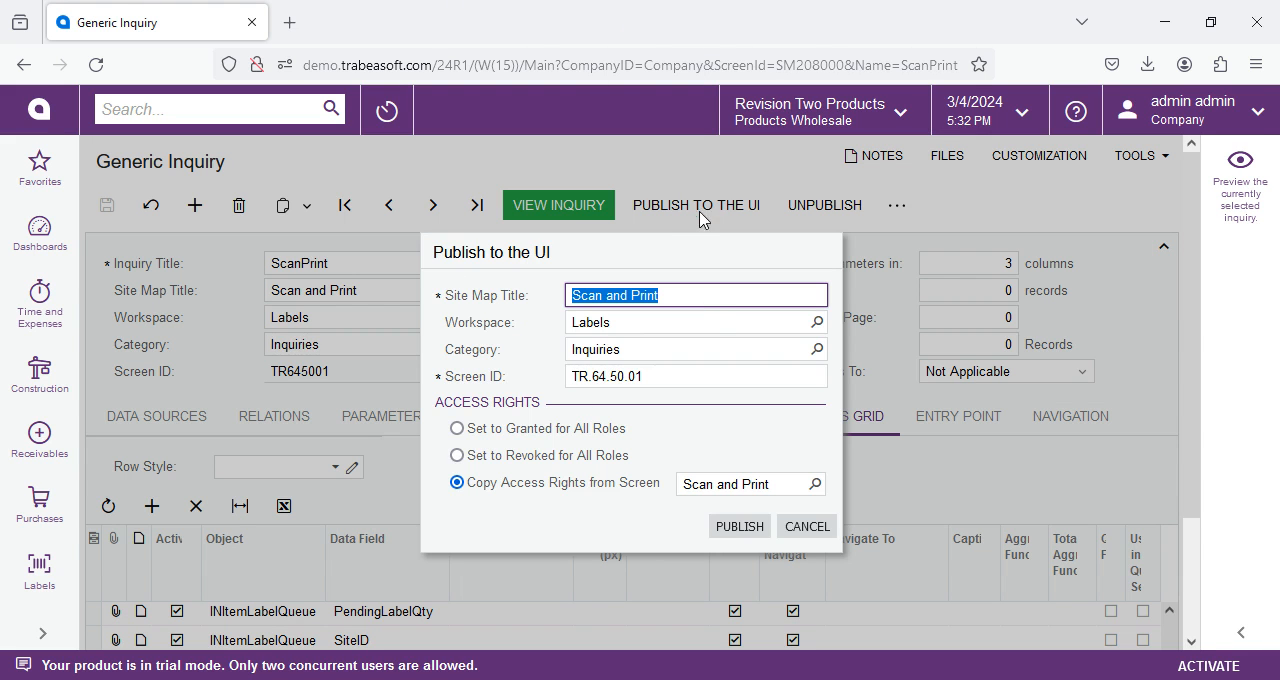
Publish the ScanPrint inquiry to the UI with access rights set to Granted for All Roles.
left_click(457, 432)
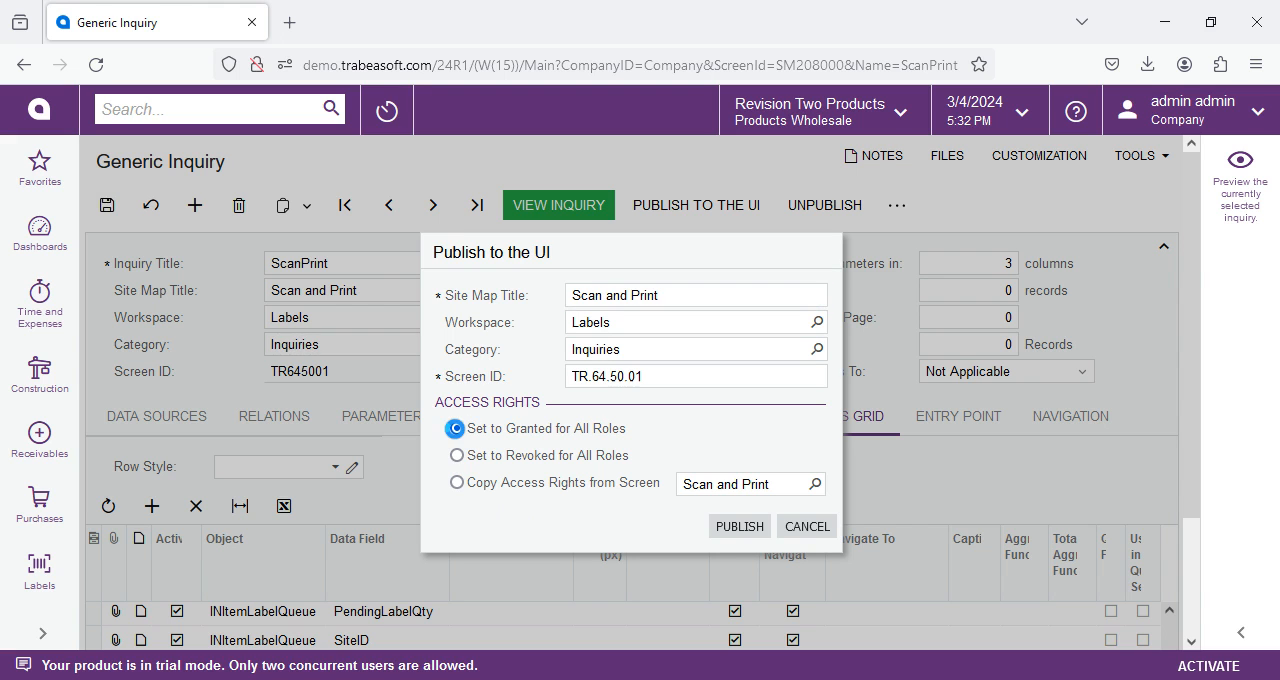
left_click(739, 528)
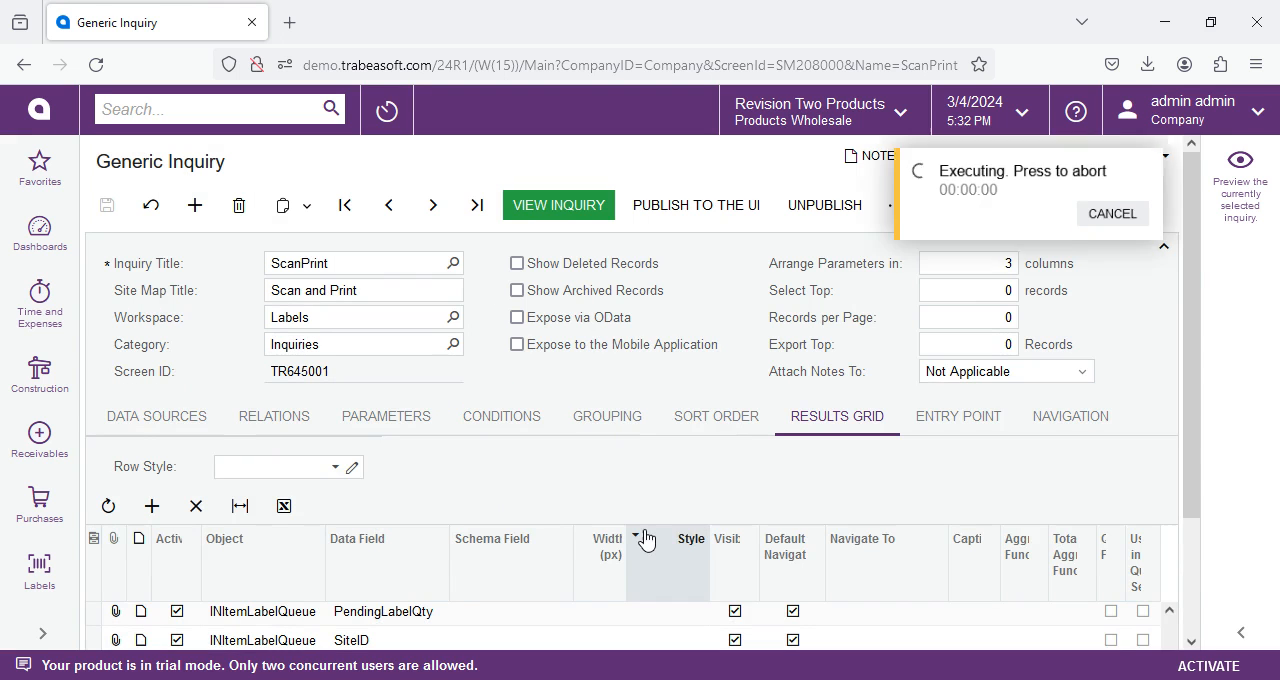
Open the Scan and Print inquiry's access rights, review the level granted to every role, and return to the inquiry definition.
left_click(561, 205)
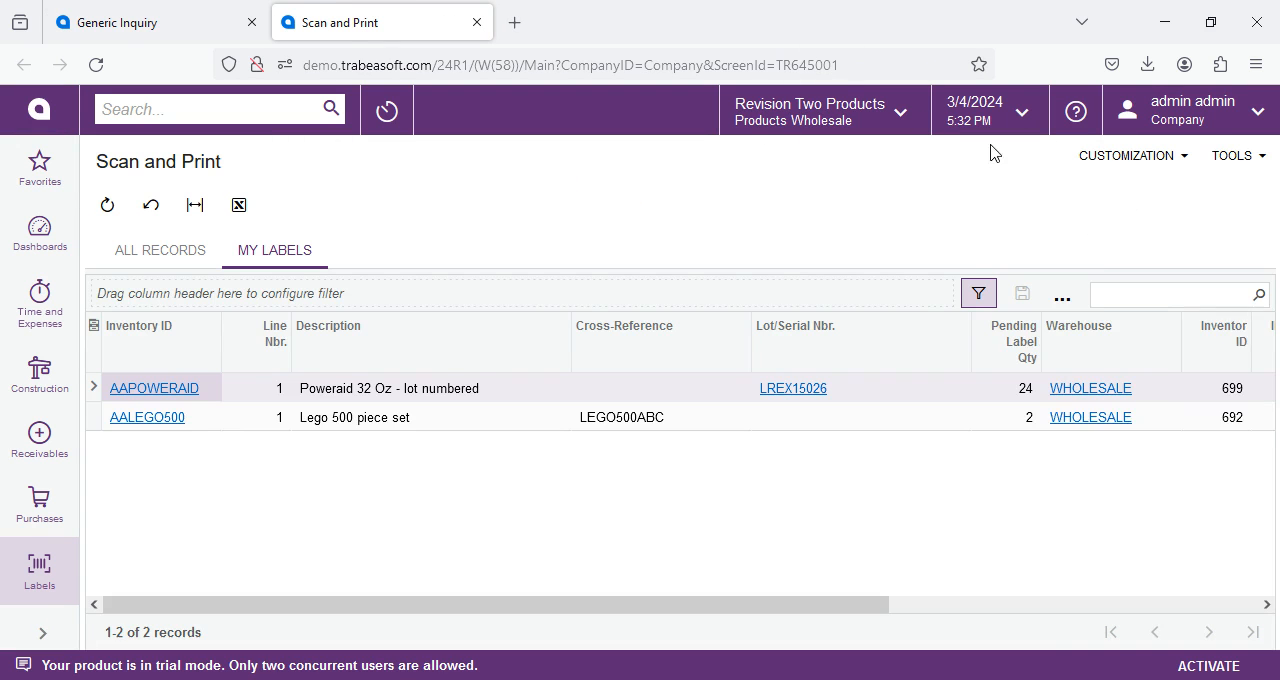
left_click(1230, 160)
left_click(1145, 370)
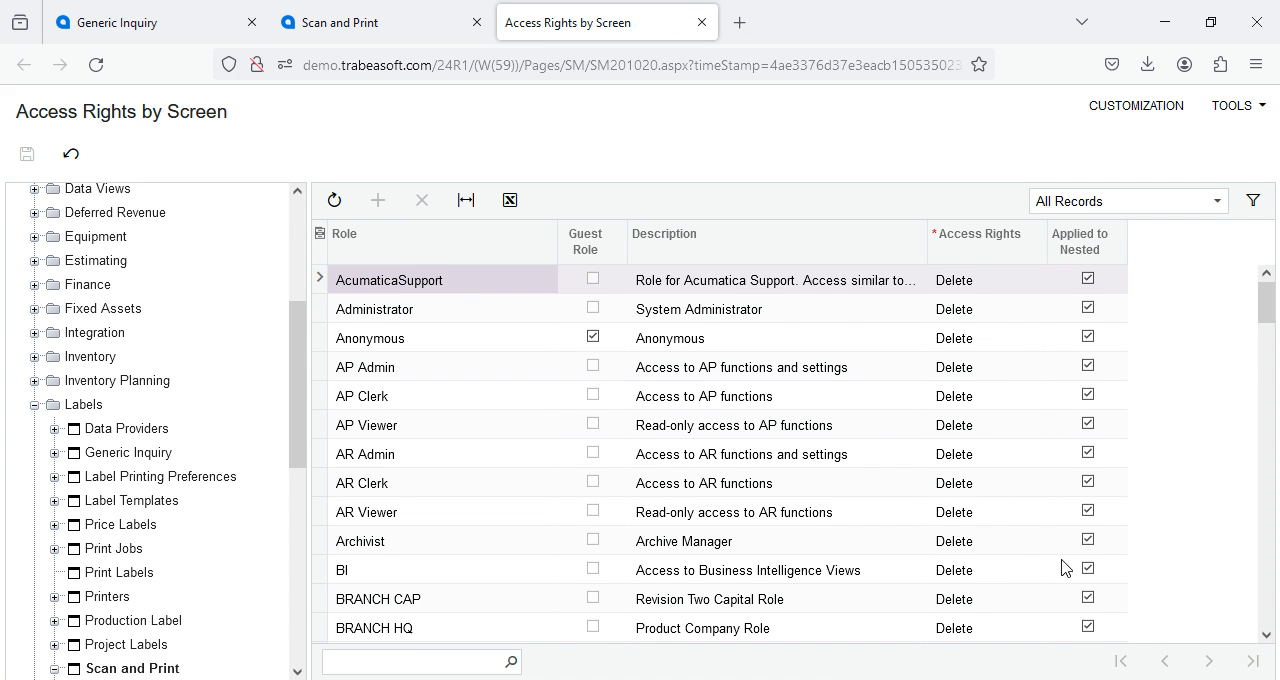
scroll(1060, 555, "down", 15)
scroll(1057, 543, "down", 10)
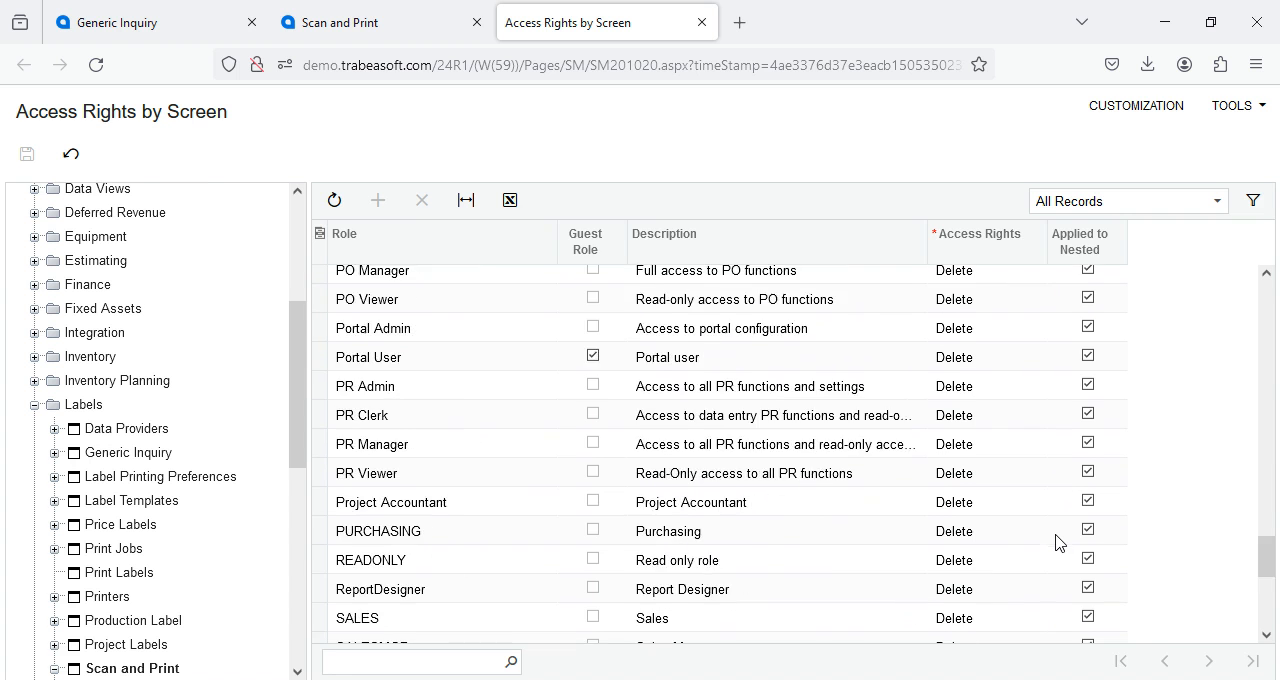
scroll(1050, 545, "up", 10)
scroll(980, 550, "up", 15)
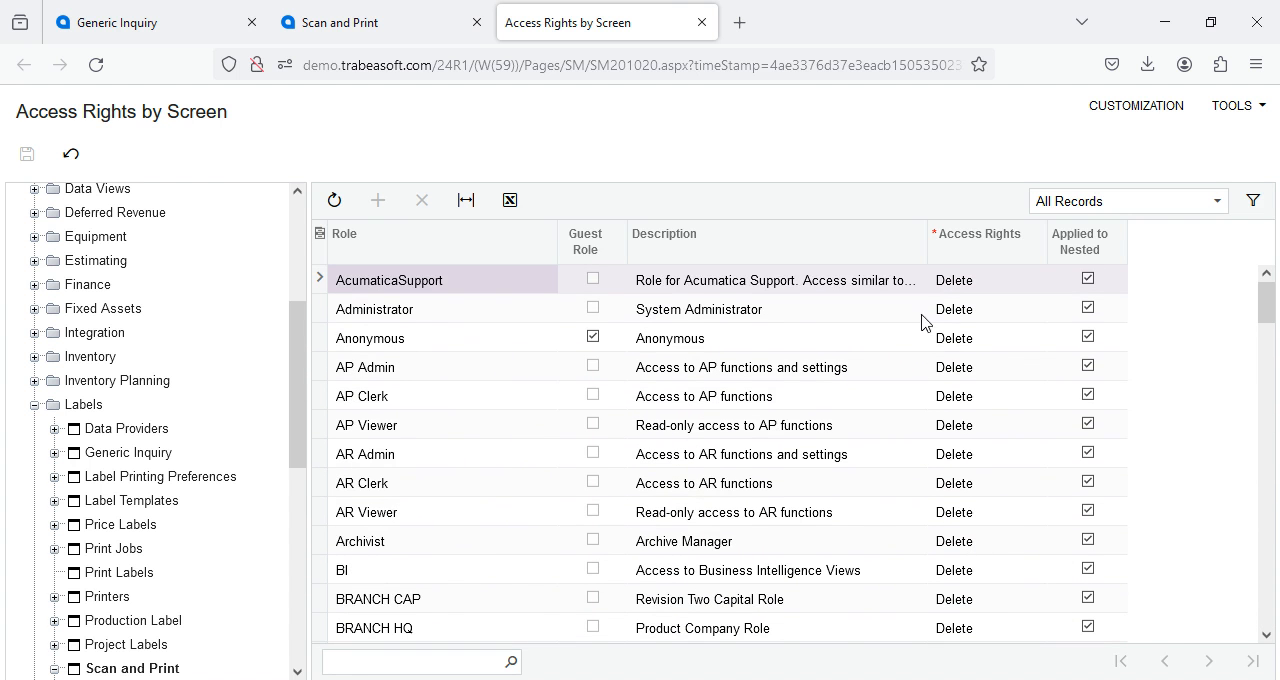
left_click(700, 22)
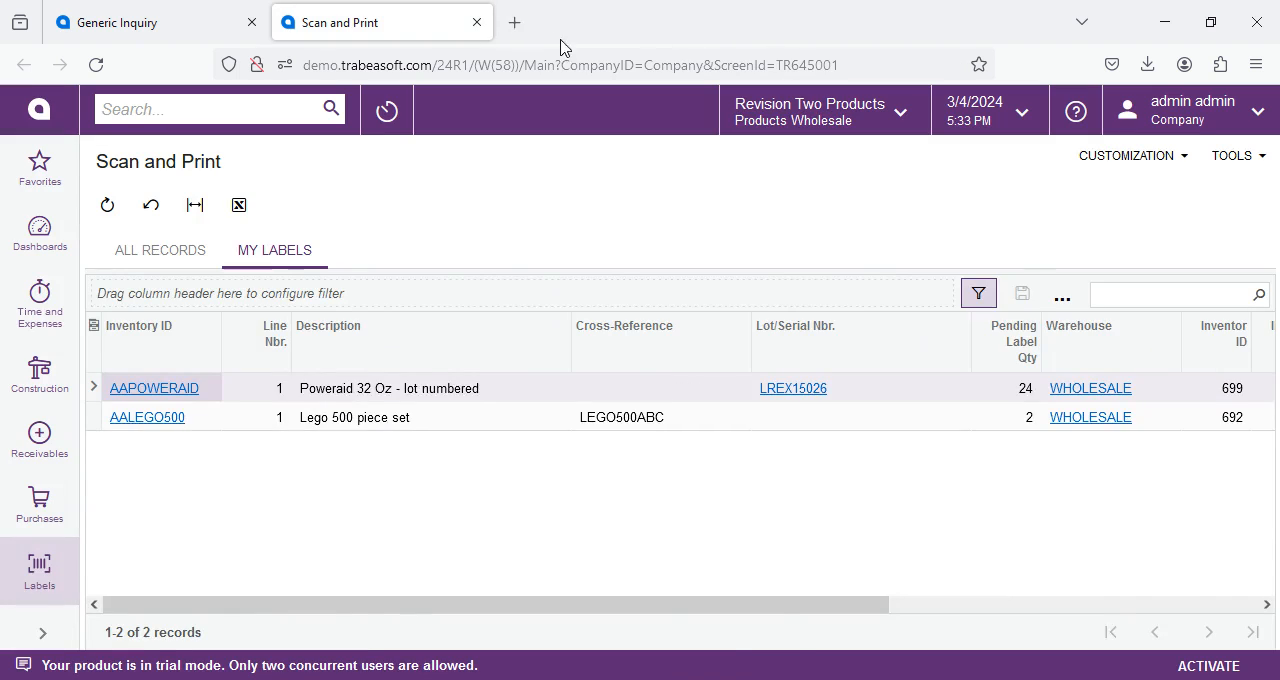
left_click(475, 21)
Publish the ScanPrint inquiry to the UI with access rights copied from the Print Jobs screen.
left_click(714, 208)
left_click(812, 485)
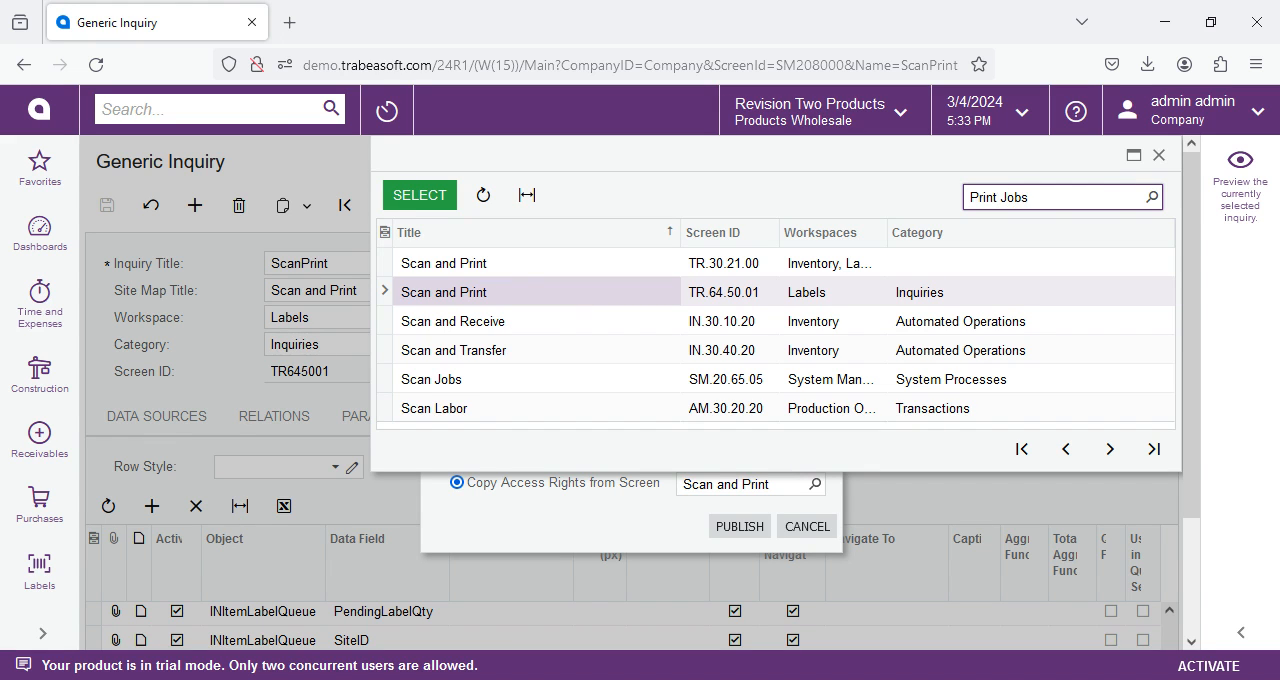
left_click(420, 195)
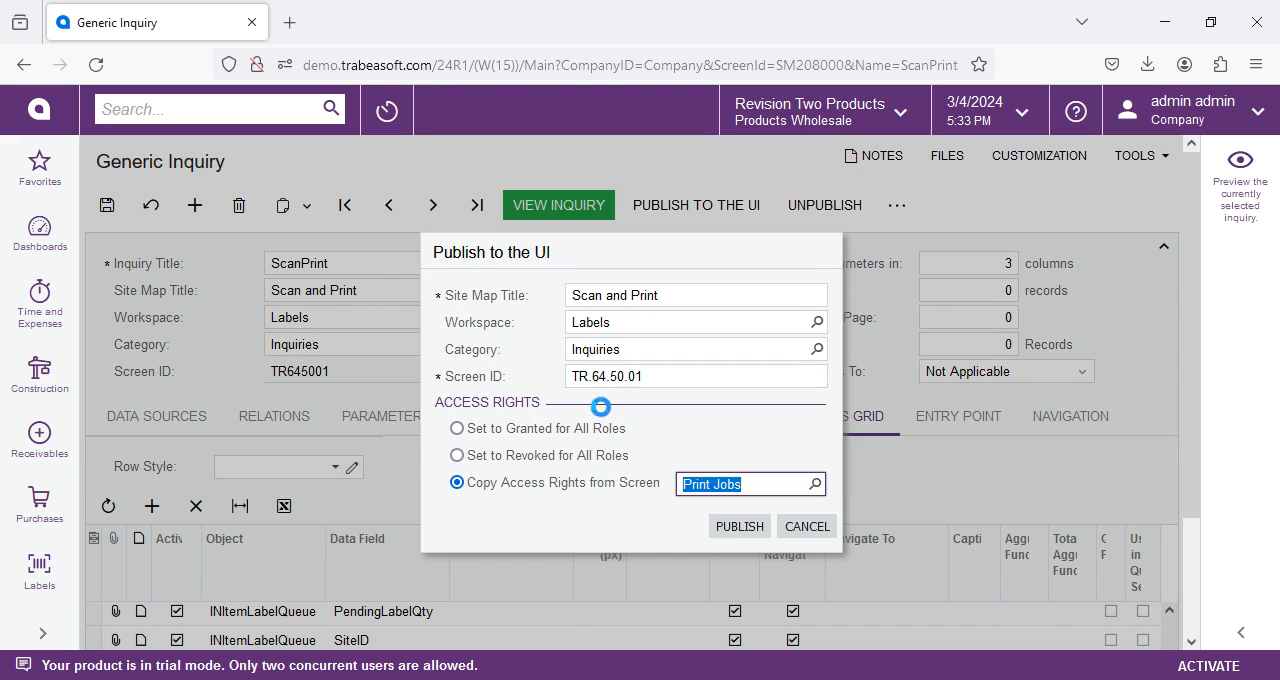
left_click(730, 530)
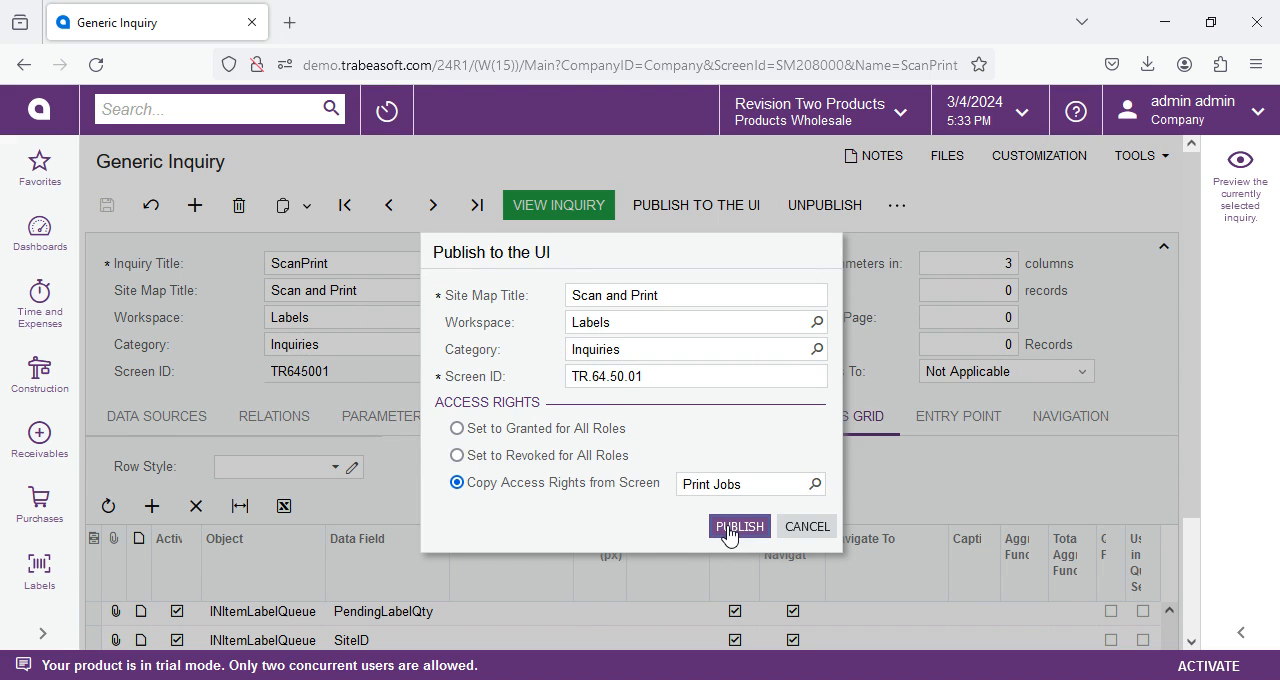
left_click(737, 528)
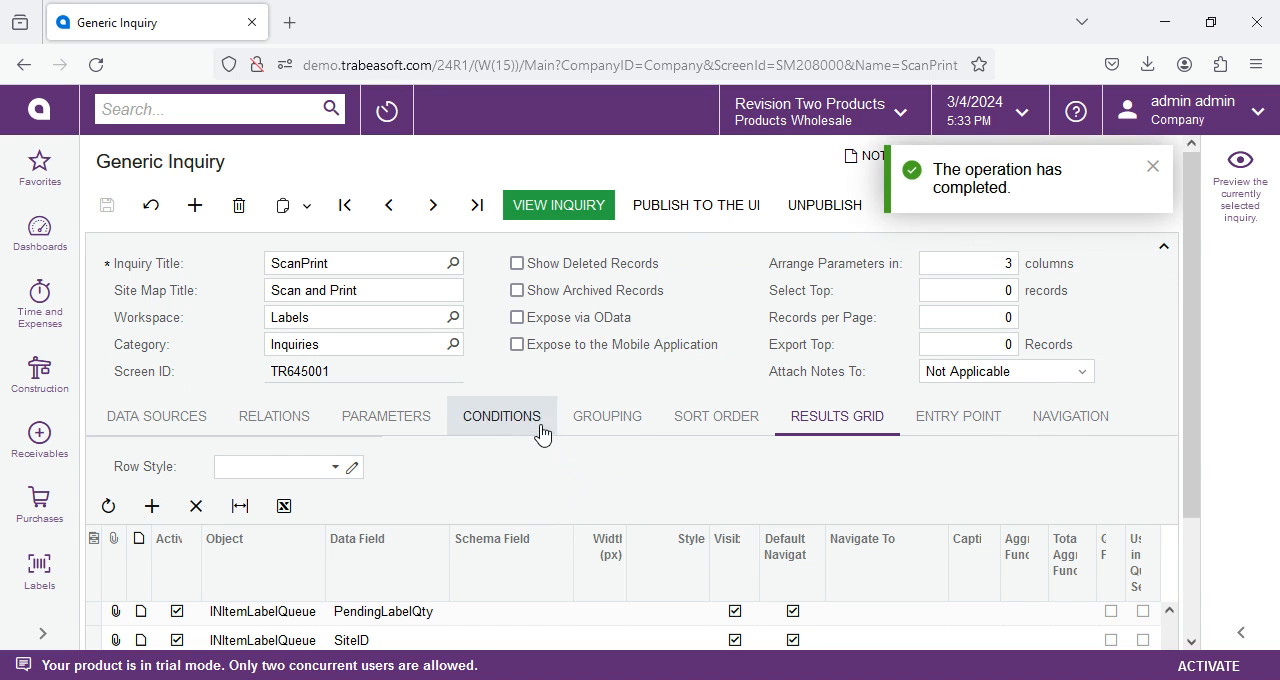
View the republished inquiry and examine which access rights the AcumaticaSupport, Administrator and other roles have by screen.
left_click(566, 206)
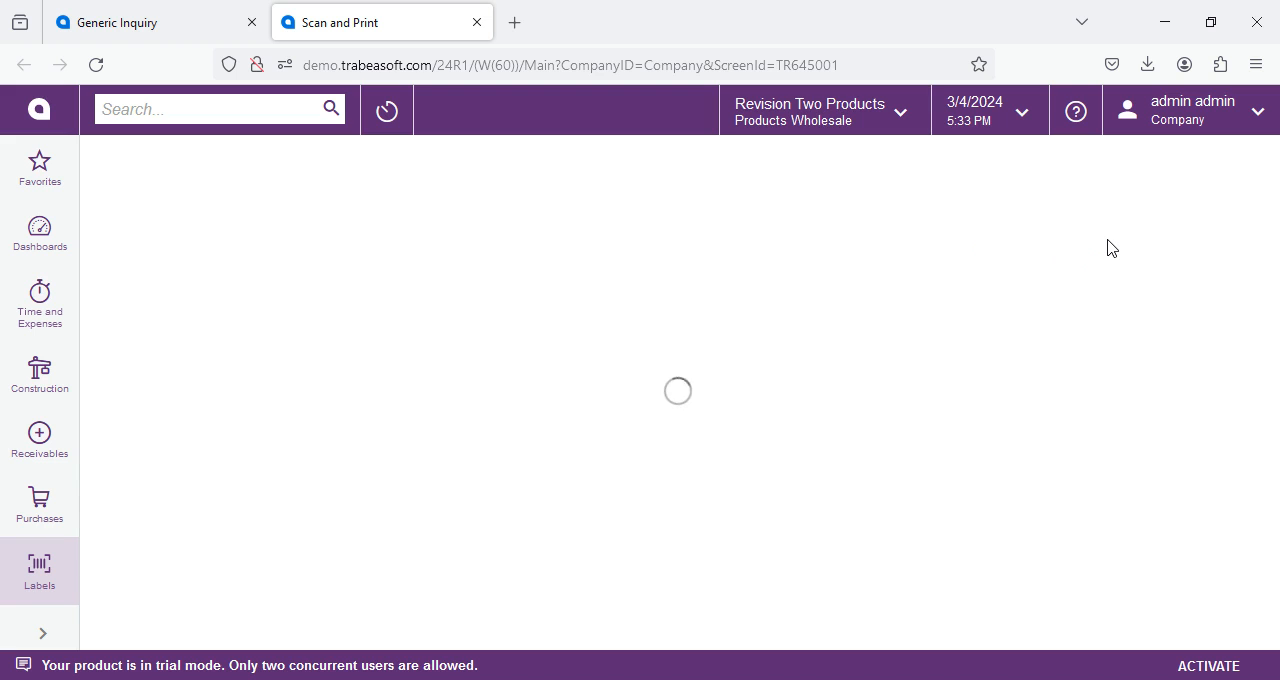
left_click(1237, 158)
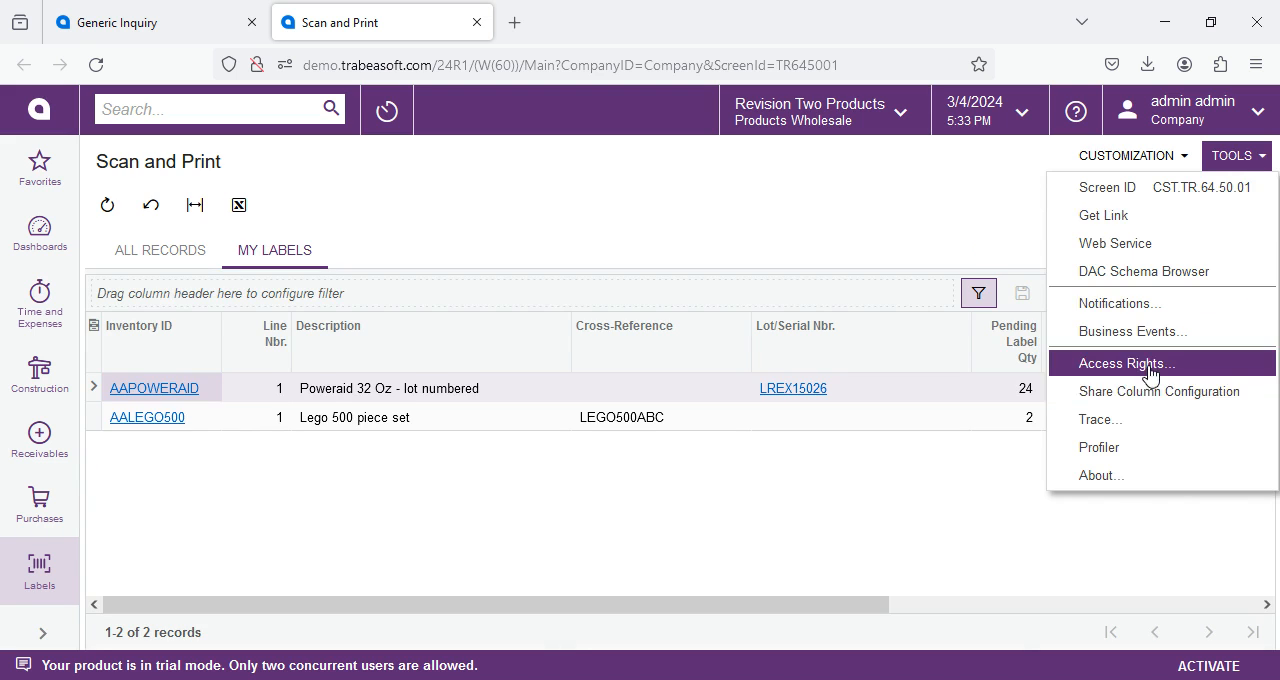
left_click(1127, 364)
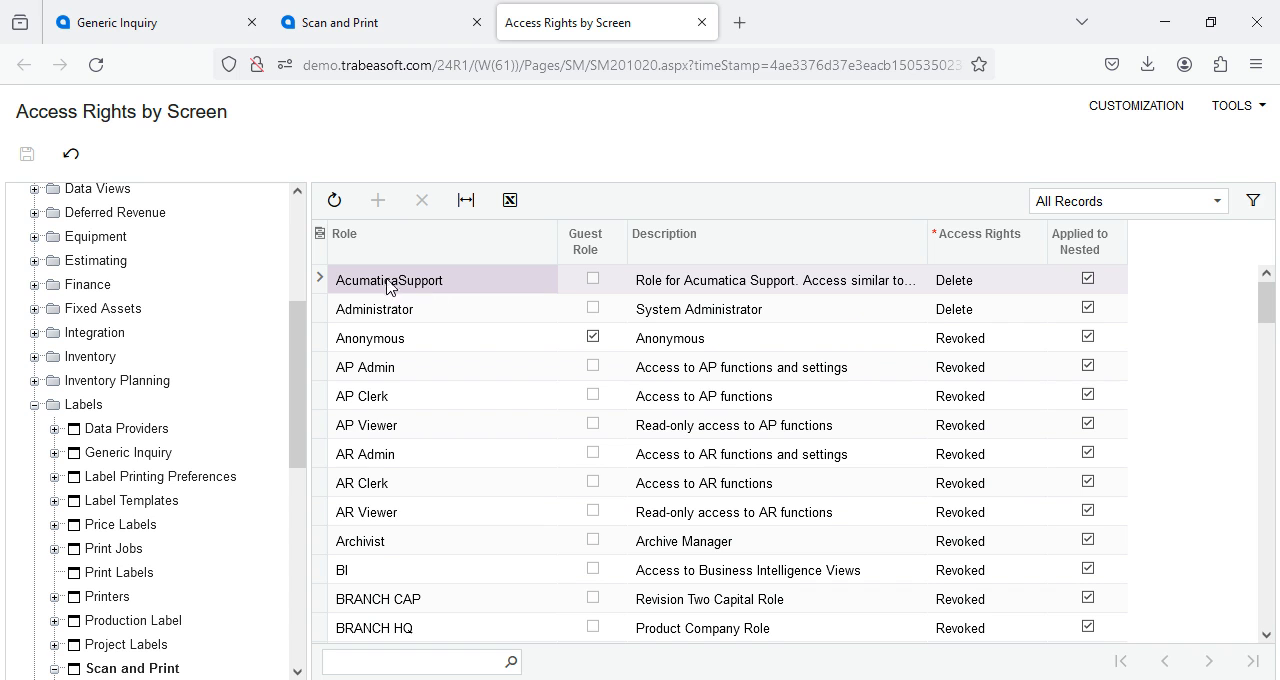
left_click(392, 315)
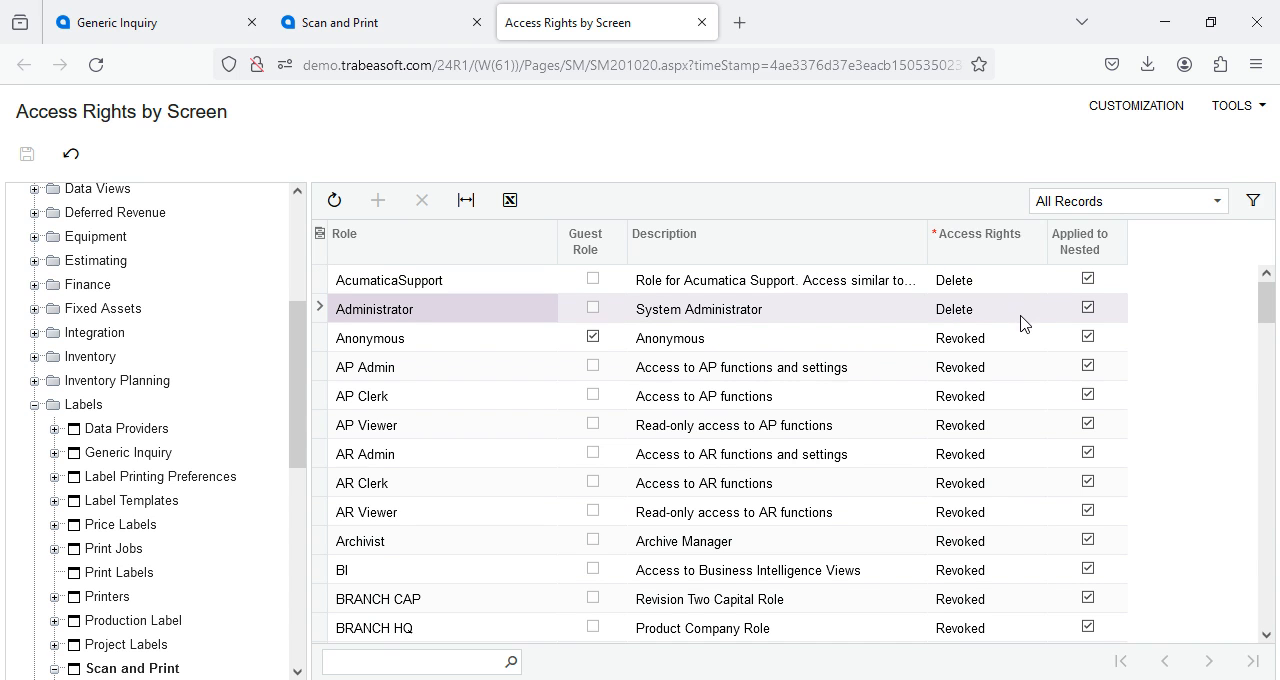
scroll(1048, 358, "down", 20)
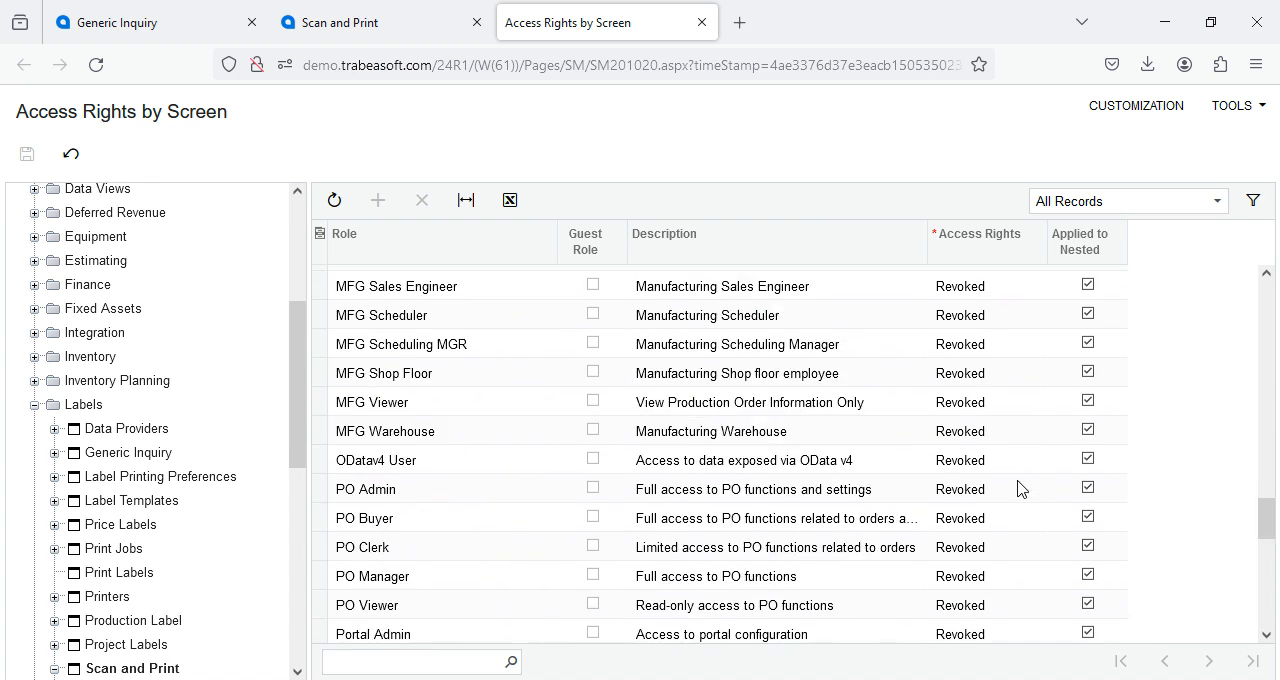
scroll(1022, 494, "up", 20)
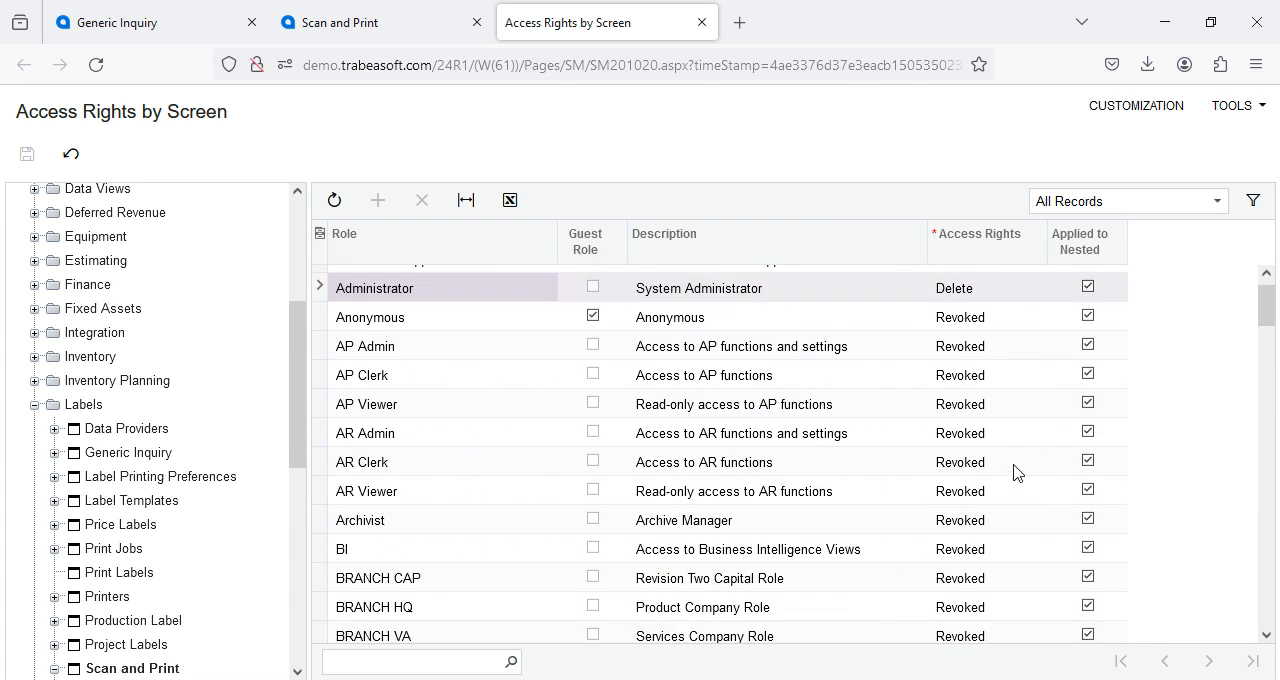
Inspect the access level choices for the Anonymous role without changing them, and return to the inquiry definition.
left_click(982, 336)
left_click(984, 338)
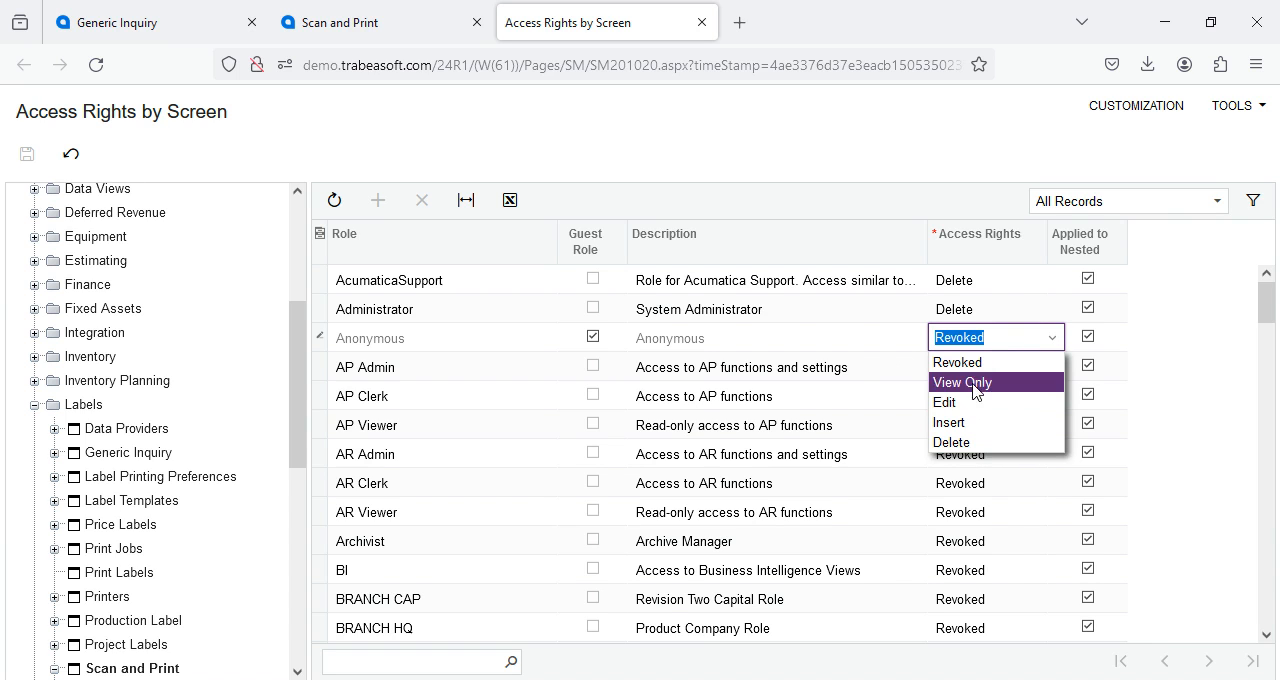
left_click(974, 336)
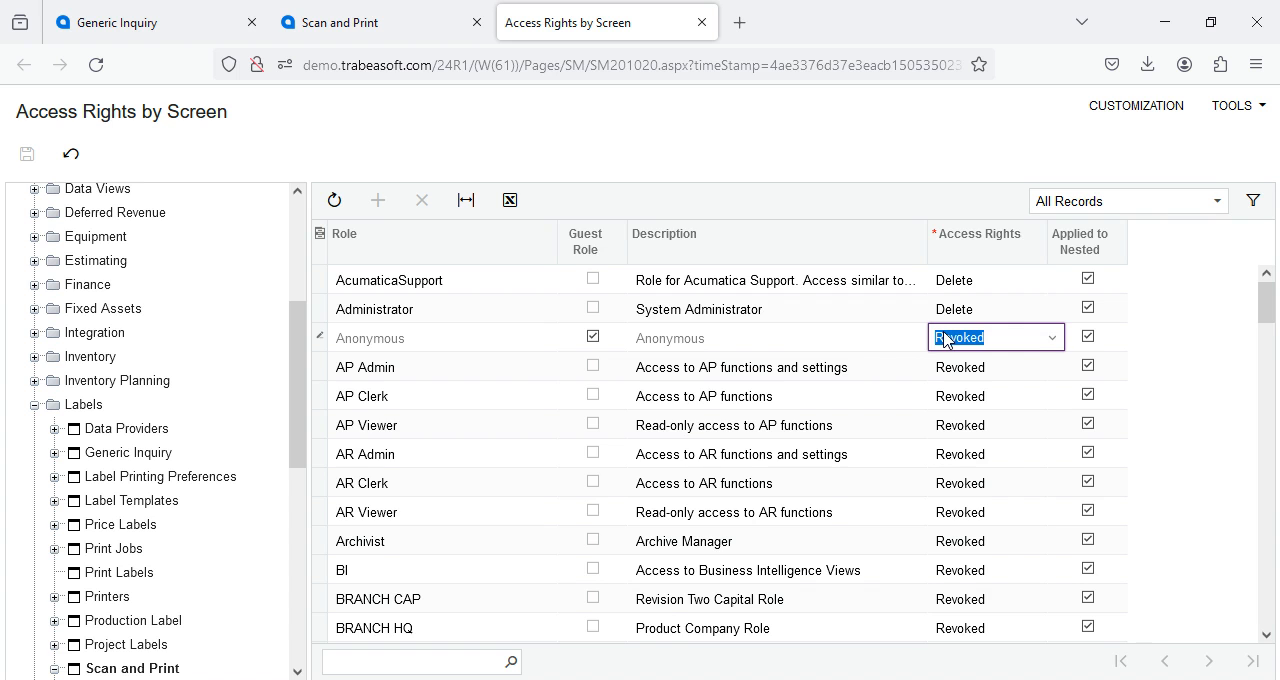
left_click(615, 133)
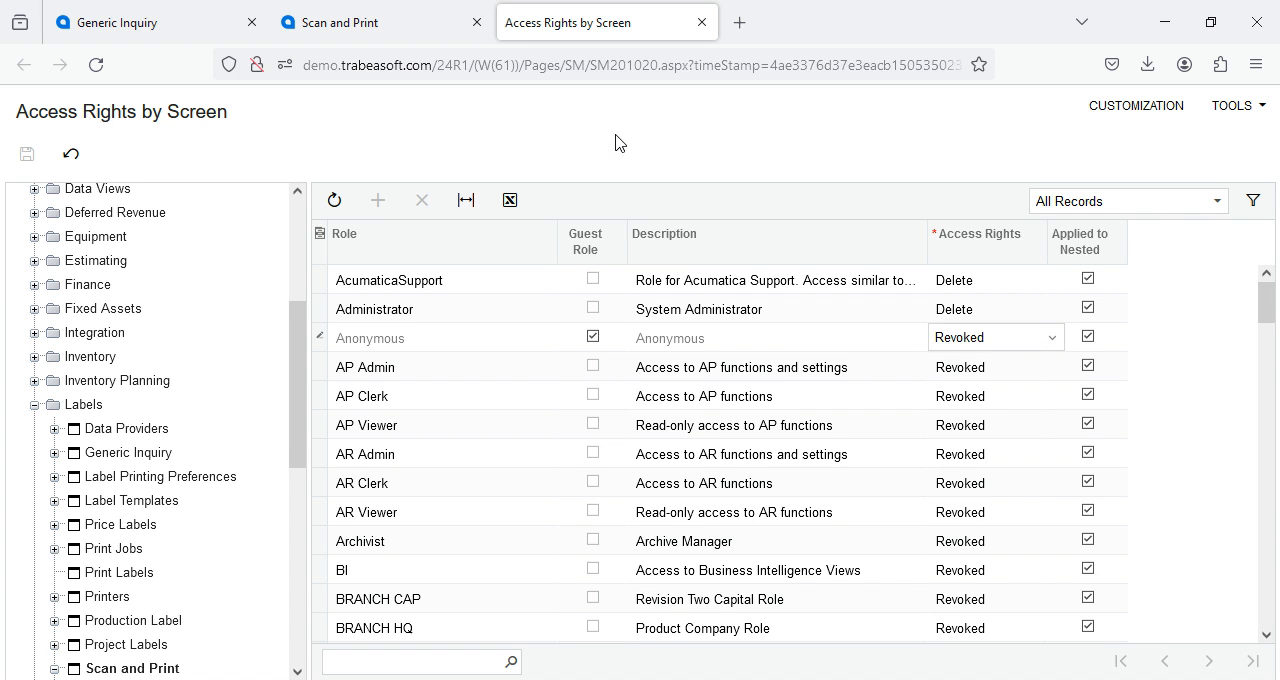
left_click(704, 30)
left_click(477, 27)
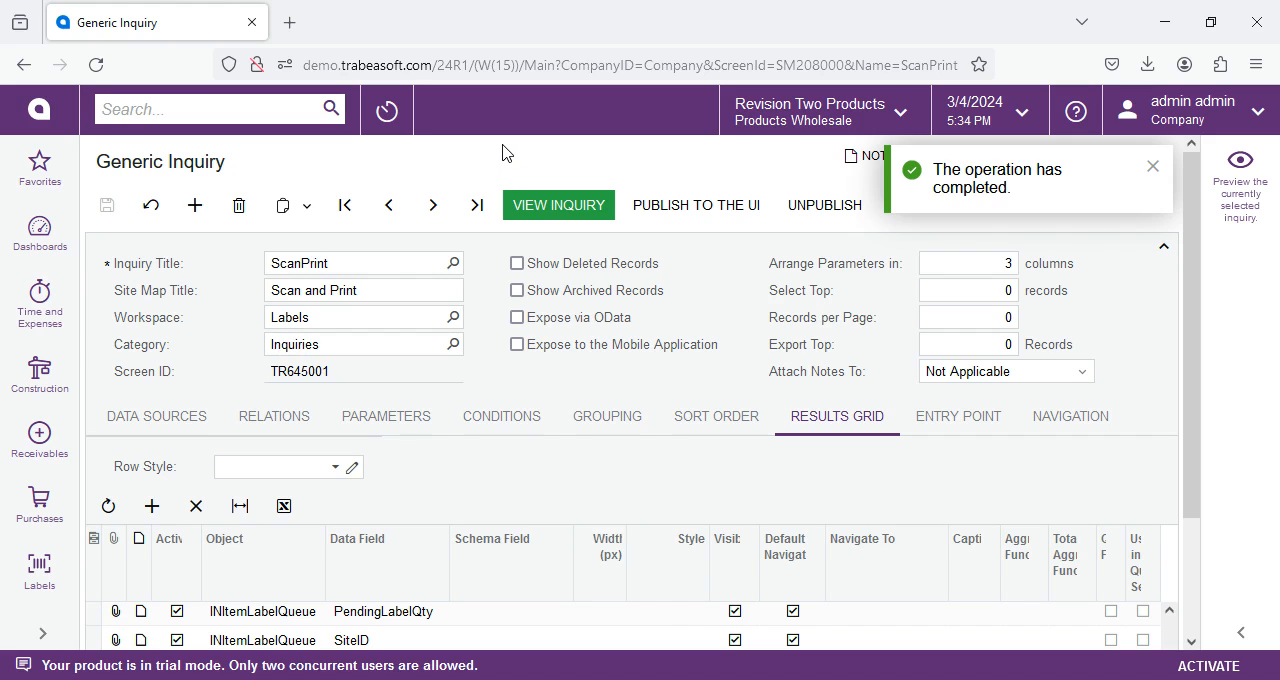
left_click(1153, 166)
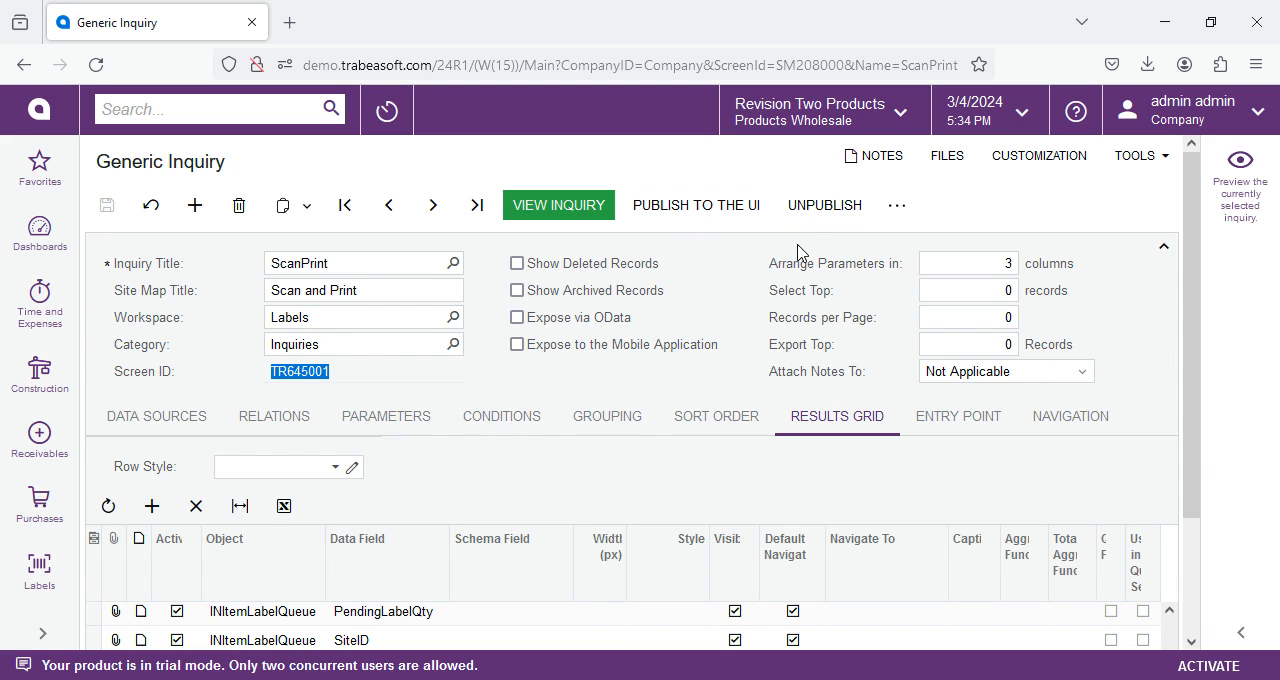
left_click_drag(333, 376, 289, 371)
left_click(815, 208)
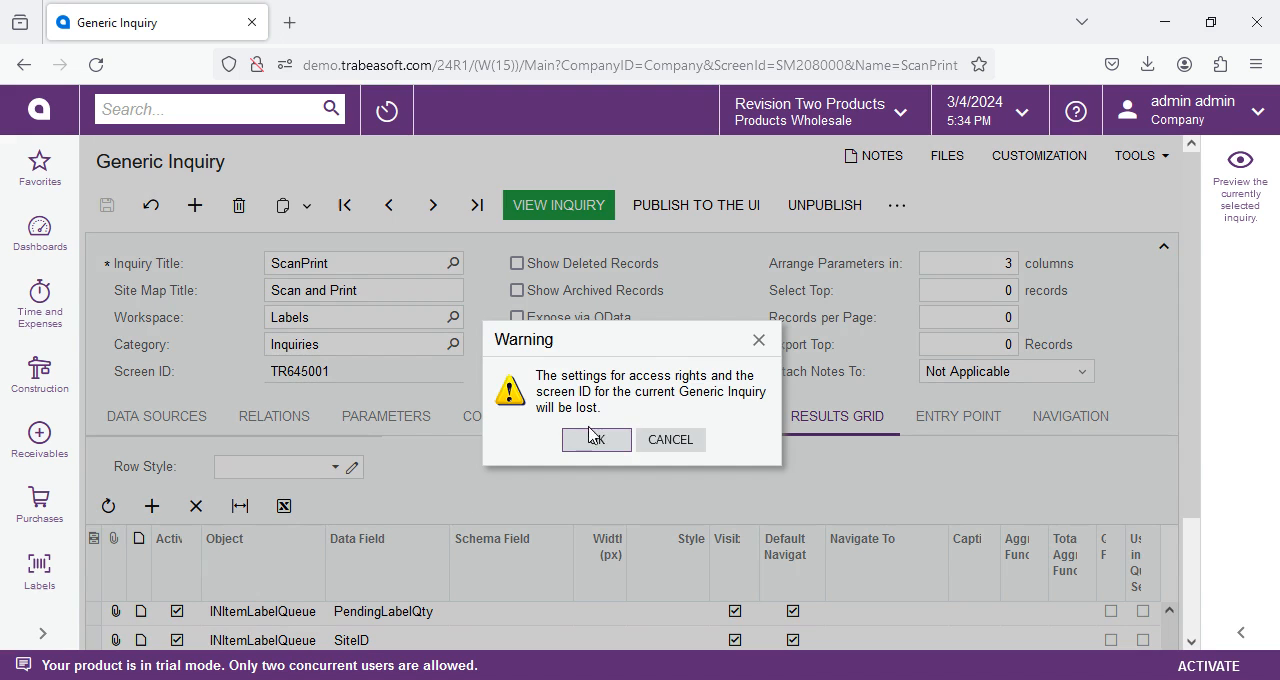
left_click(671, 443)
Select the inquiry's screen ID TR645001 and unpublish the ScanPrint inquiry, accepting the loss of its access rights and screen ID.
left_click(288, 366)
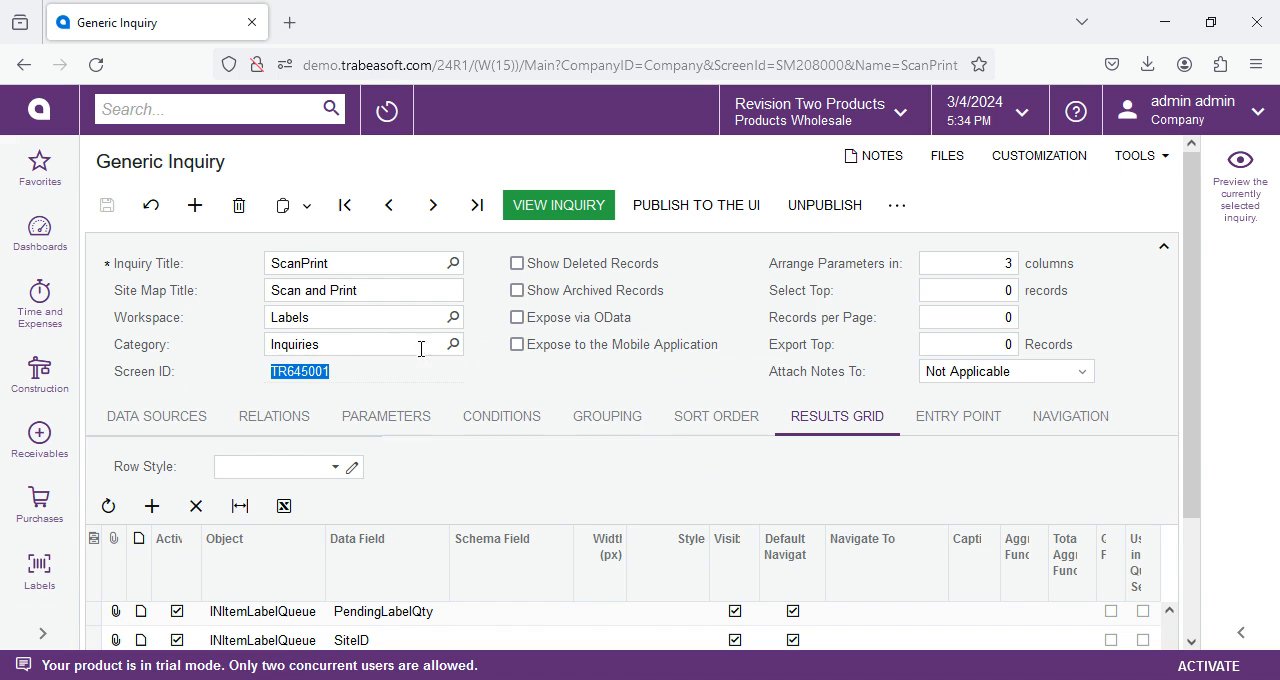
left_click(824, 205)
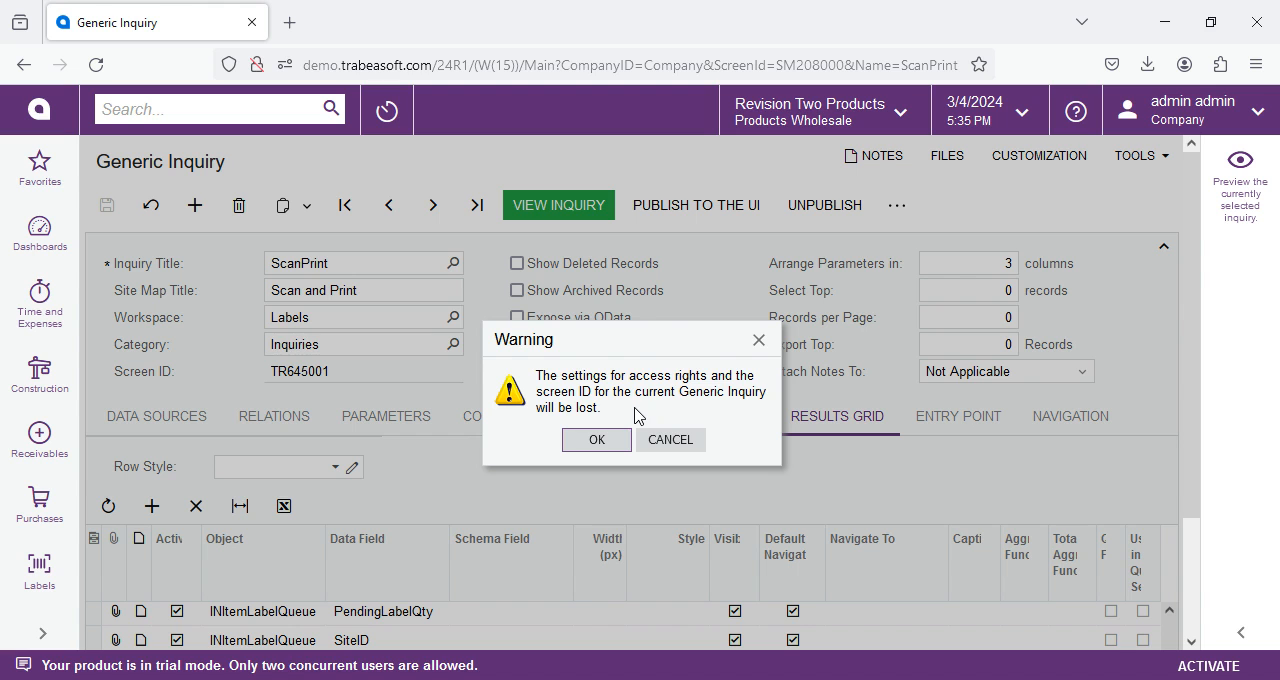
left_click(590, 441)
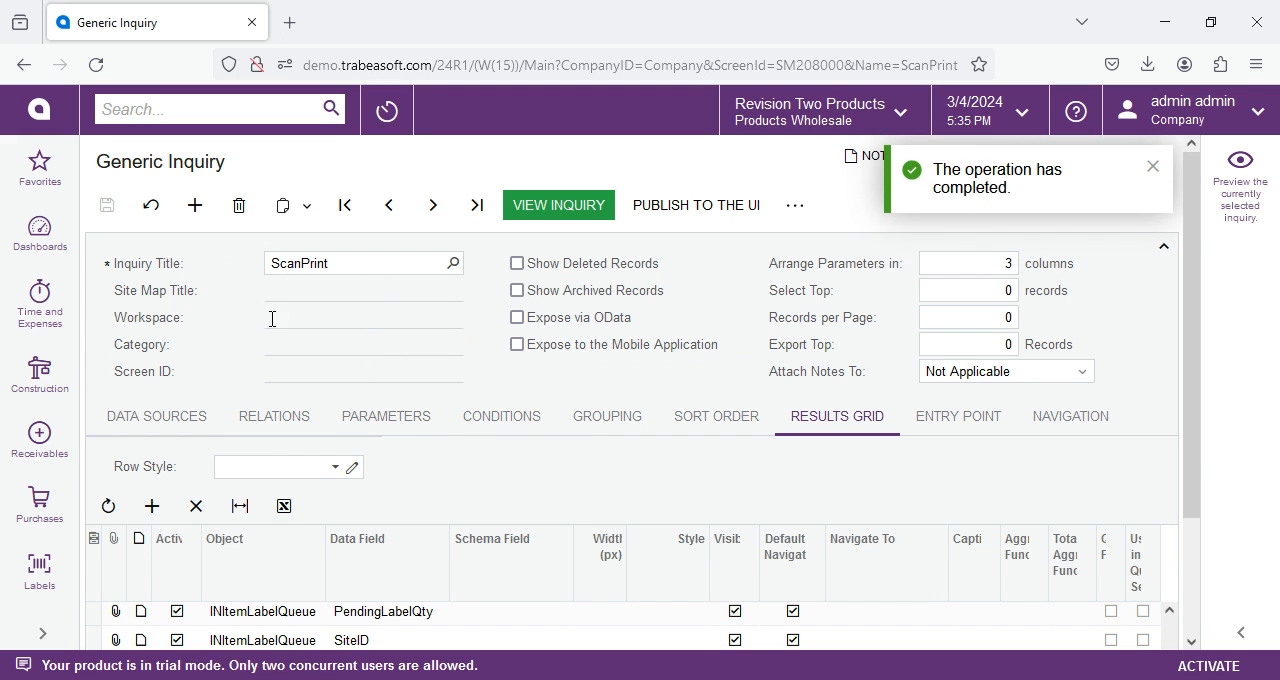
Start publishing the ScanPrint inquiry to the UI again and set its screen ID to TR.64.50.01.
left_click(650, 205)
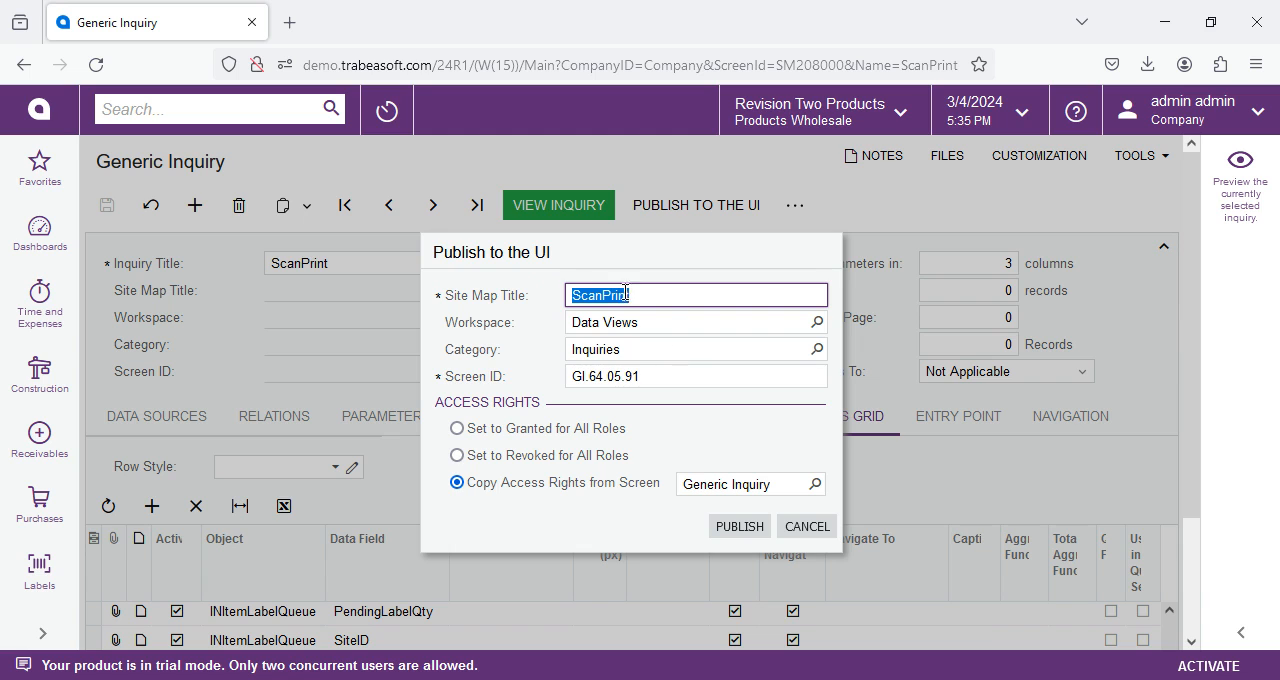
left_click(618, 376)
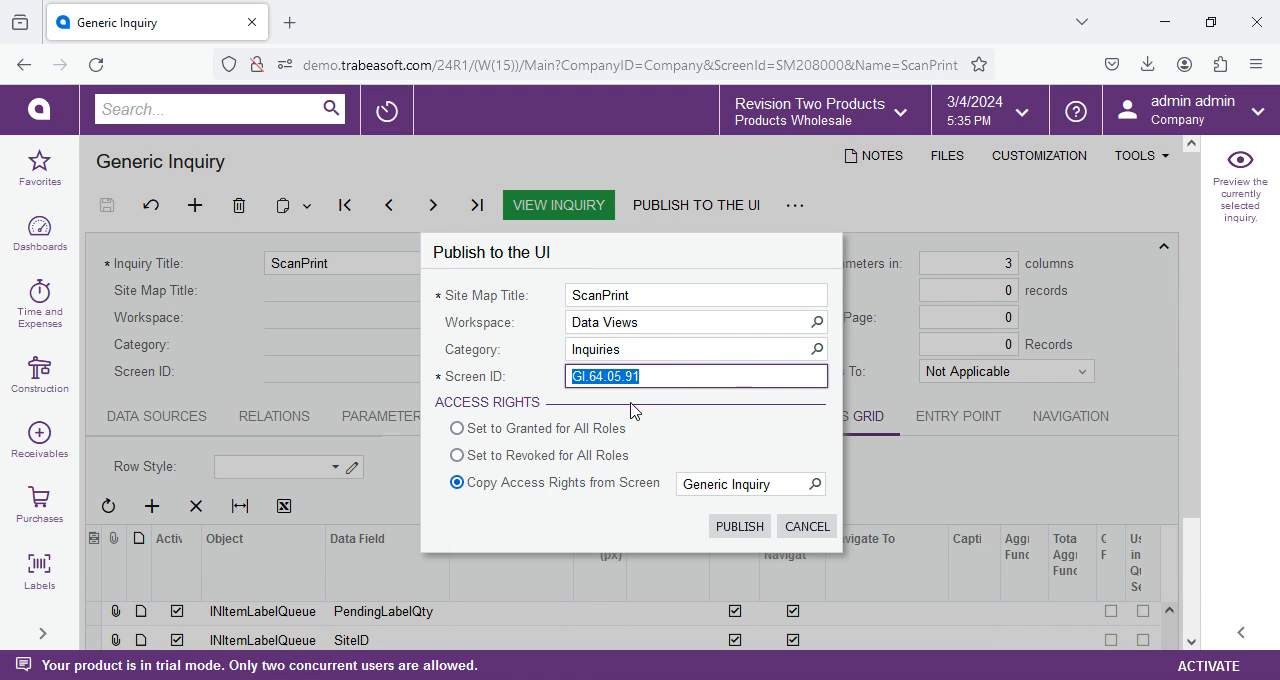
left_click(636, 314)
left_click(682, 346)
left_click(672, 323)
left_click(757, 355)
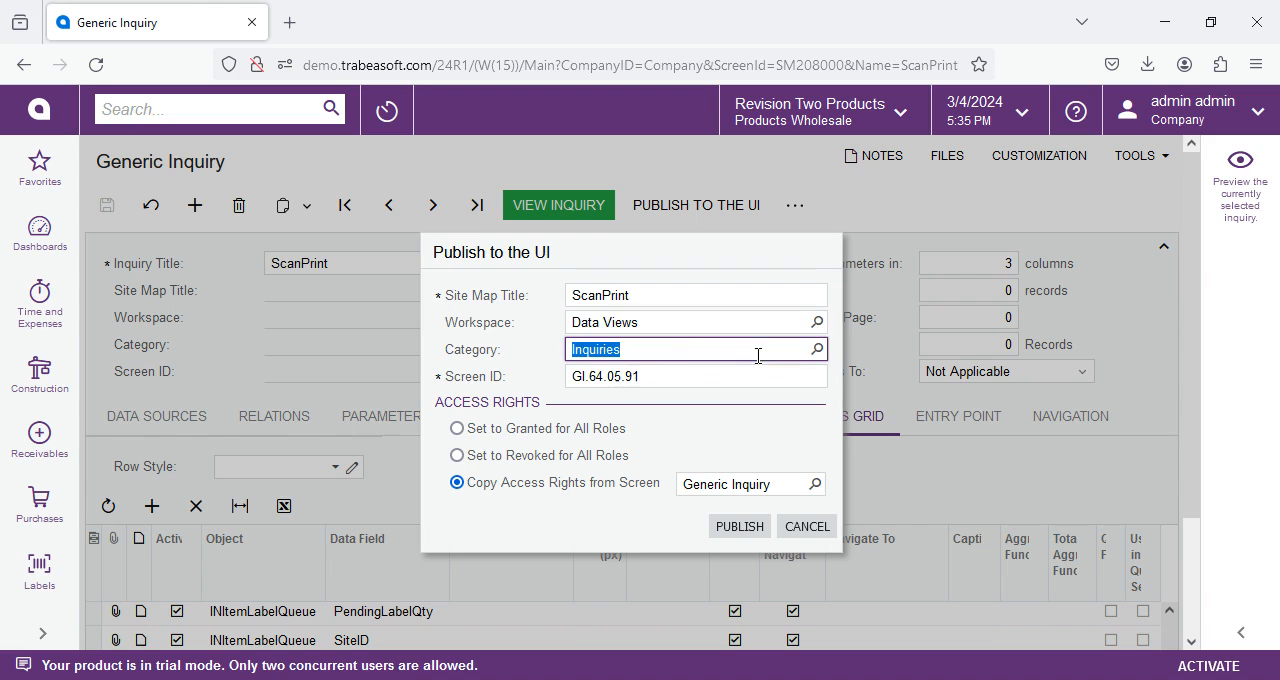
left_click(690, 325)
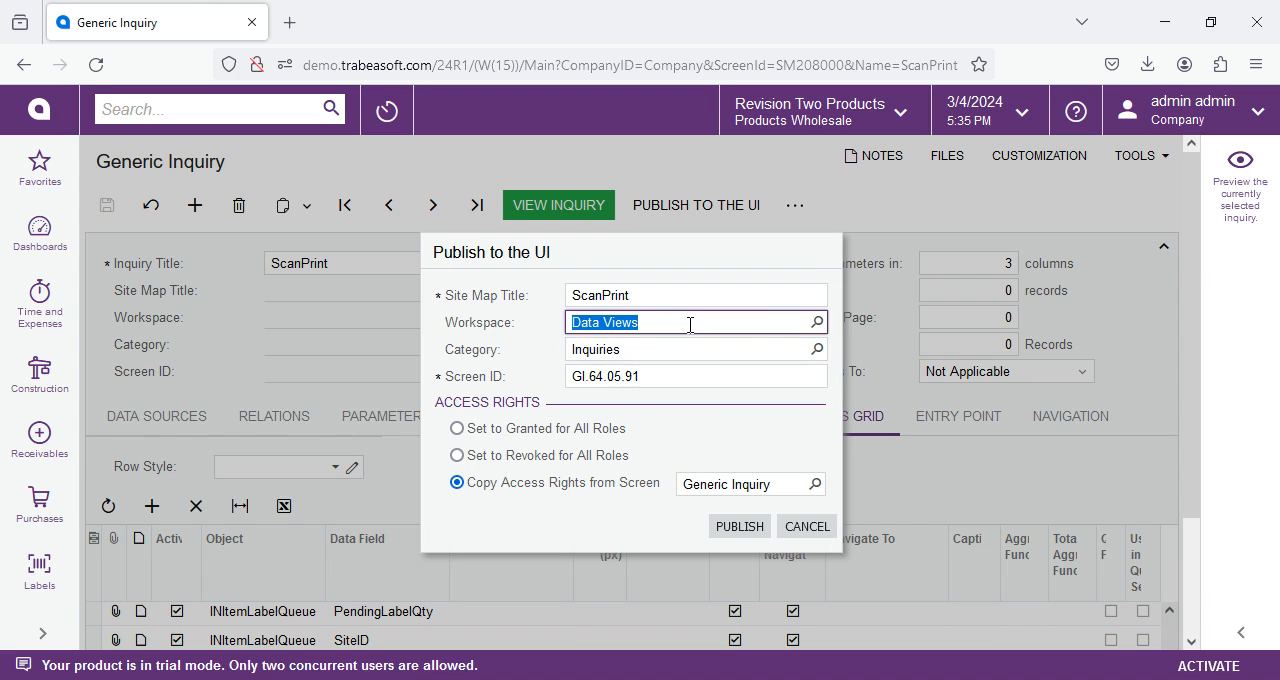
left_click(712, 381)
type("TR.64.50.01")
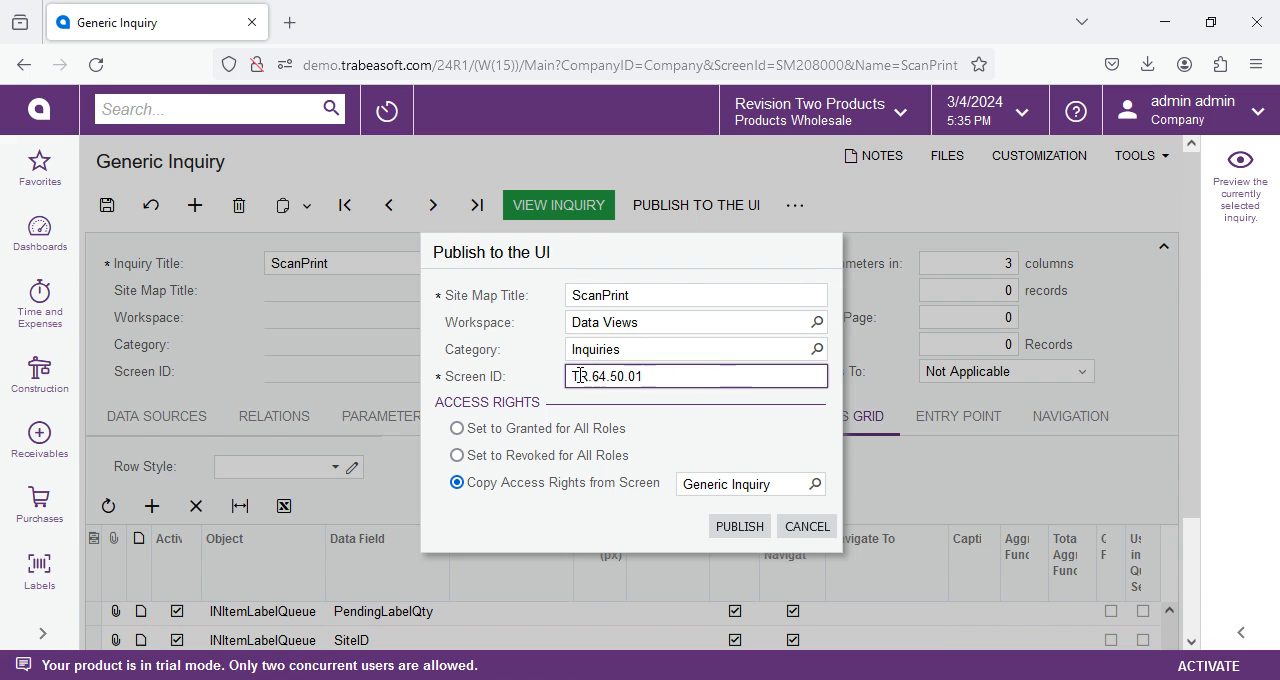
key("ctrl+a")
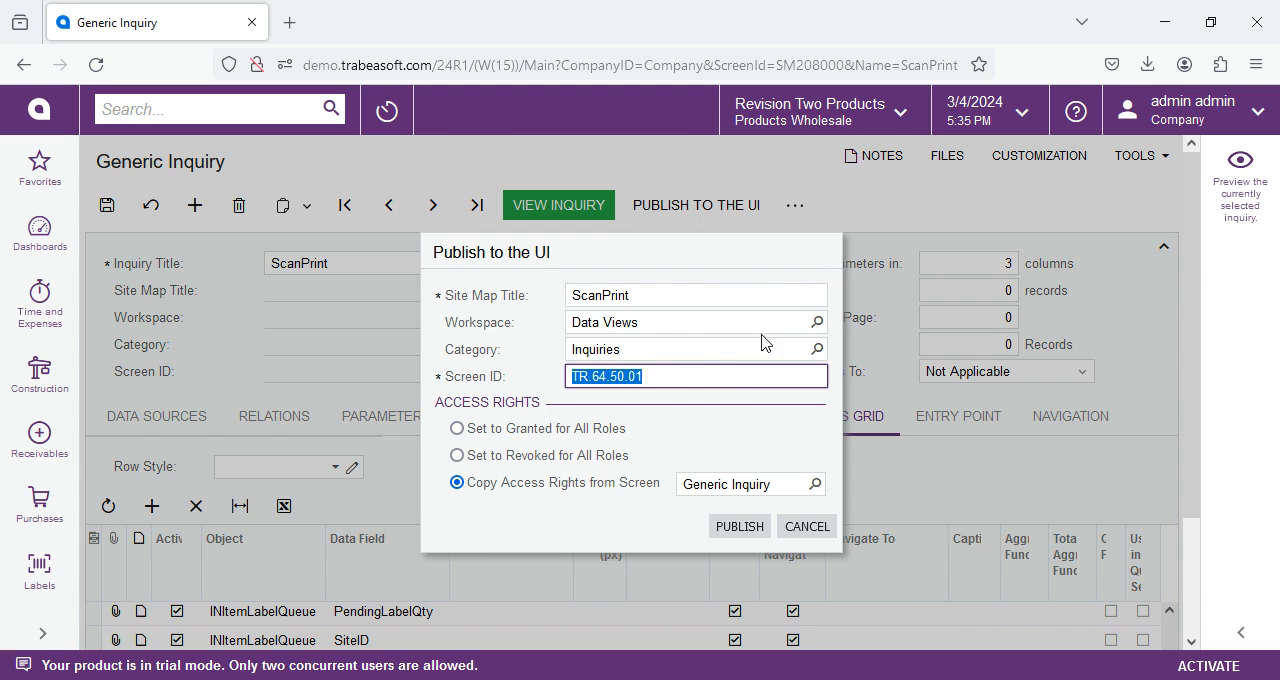
Search the workspaces for "labels" and set the inquiry's workspace to Labels.
left_click(800, 326)
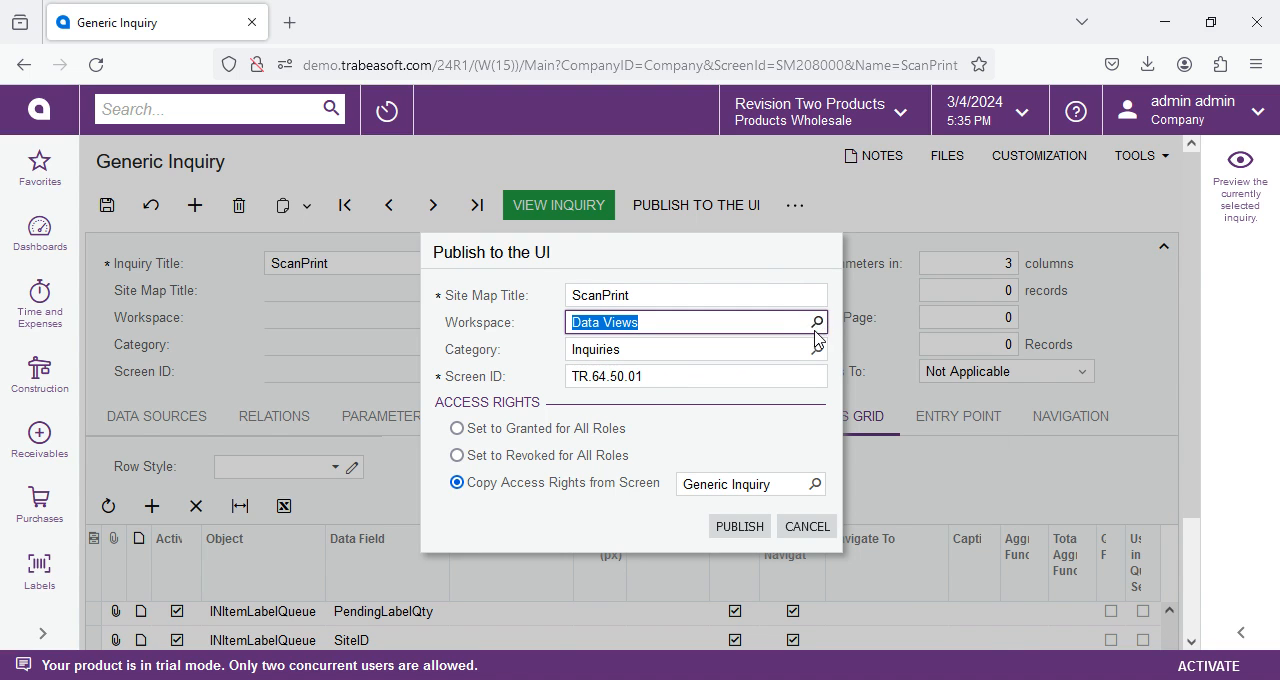
left_click(817, 322)
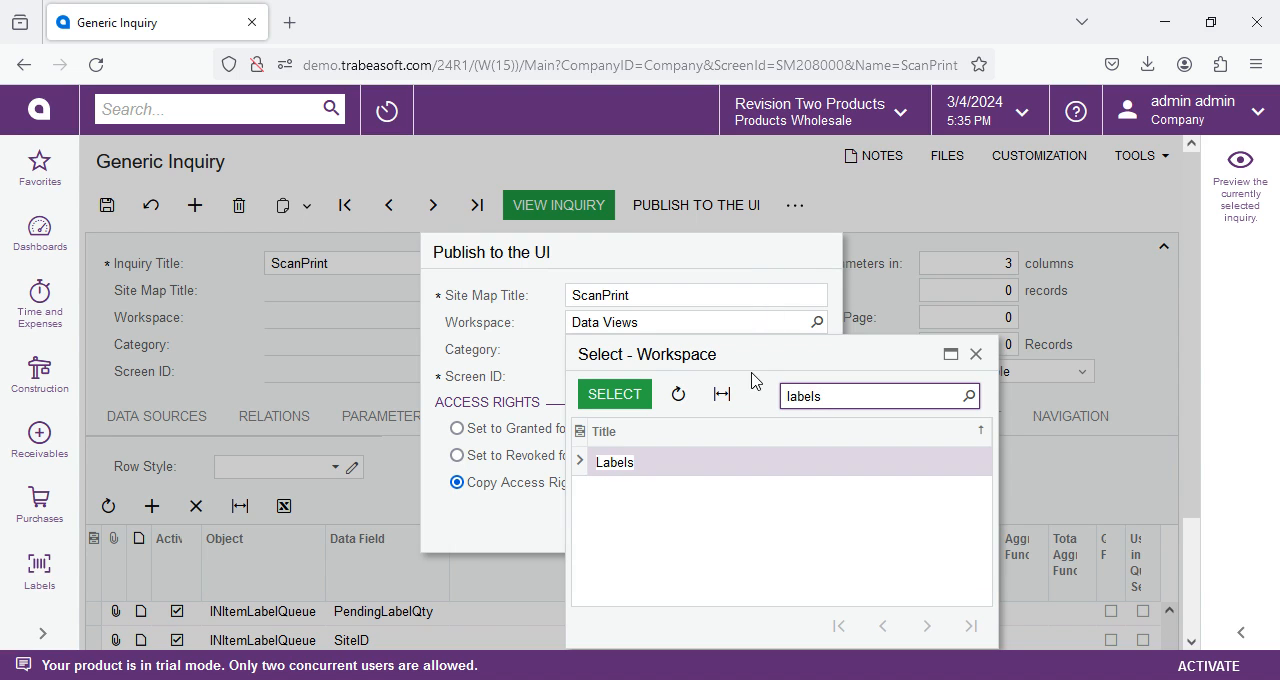
double_click(617, 469)
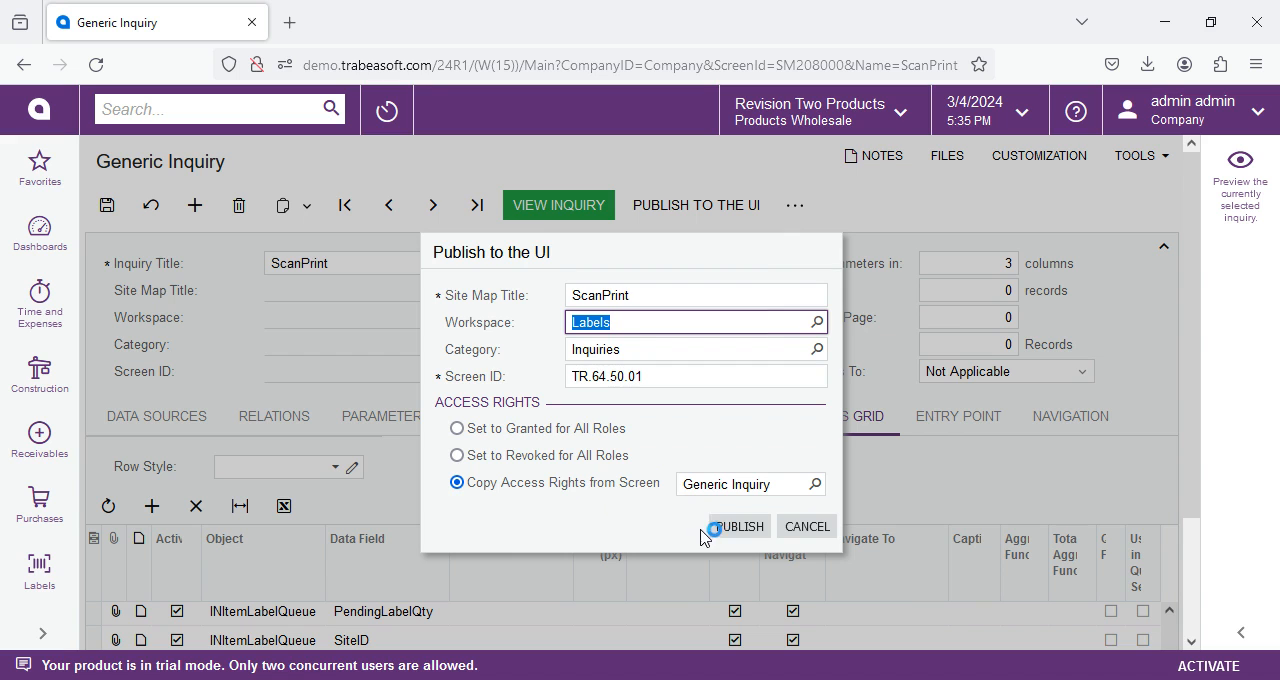
Choose Print Jobs as the screen to copy access rights from and publish the inquiry.
left_click(817, 484)
left_click(816, 487)
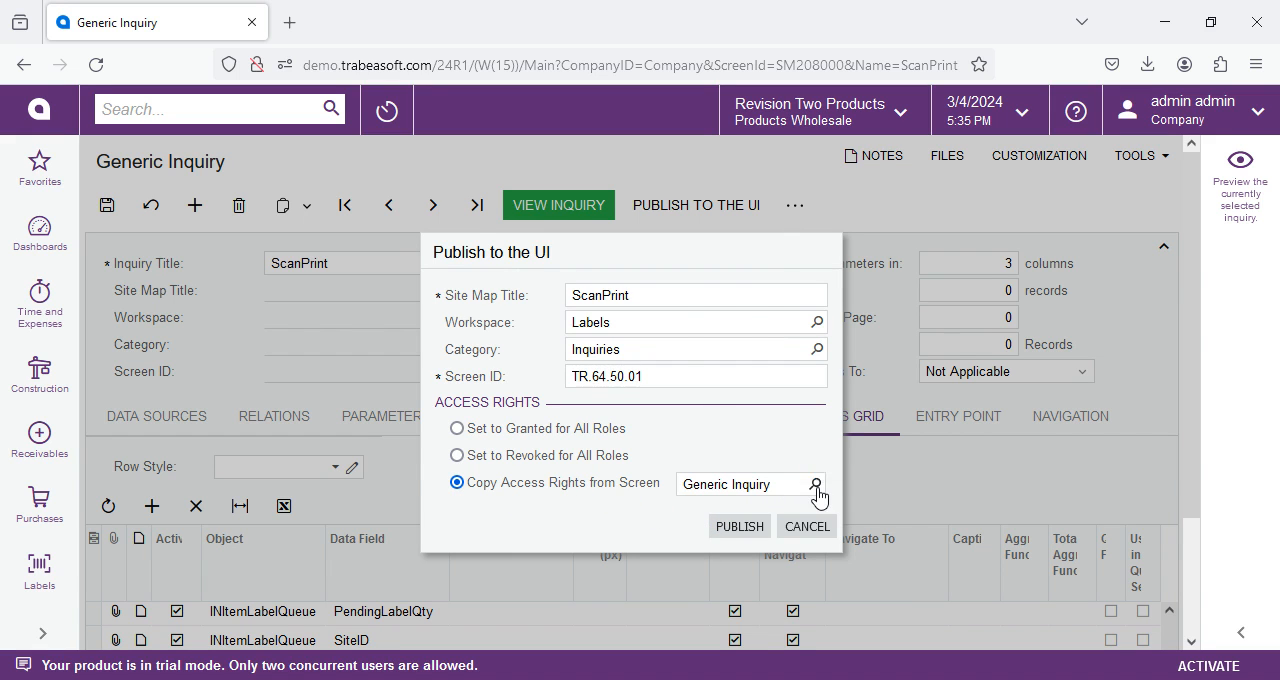
type("print jobs")
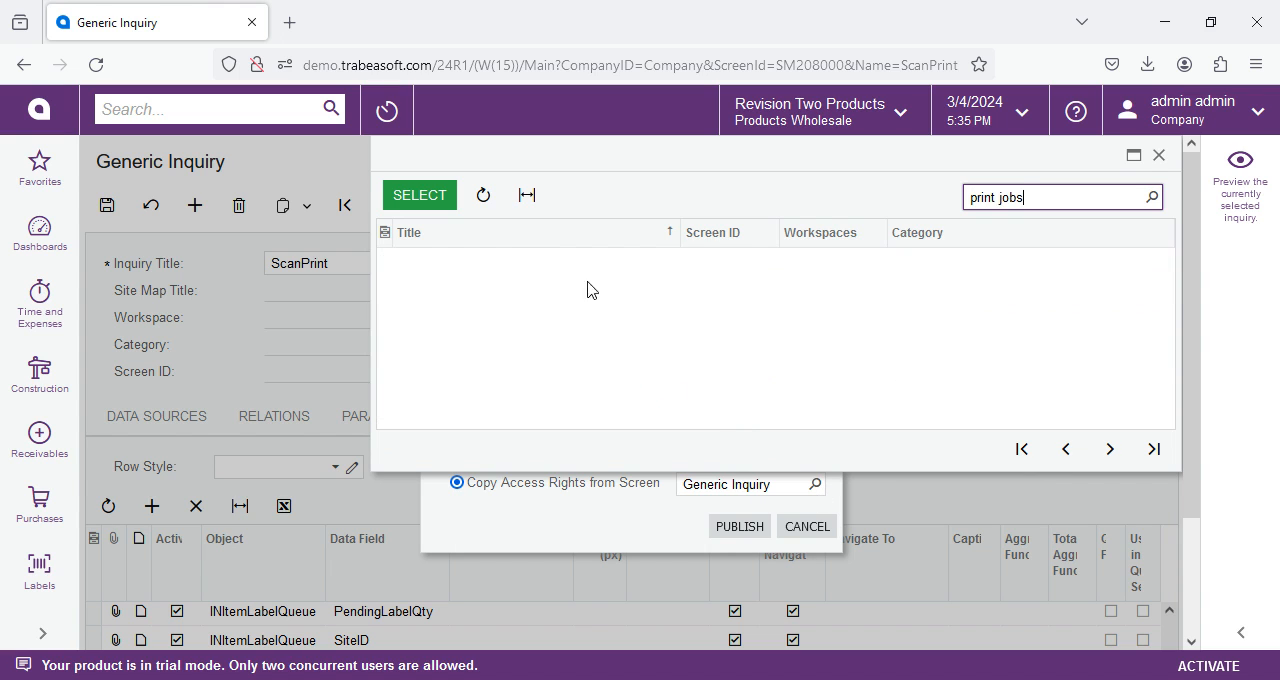
left_click(409, 193)
left_click(741, 528)
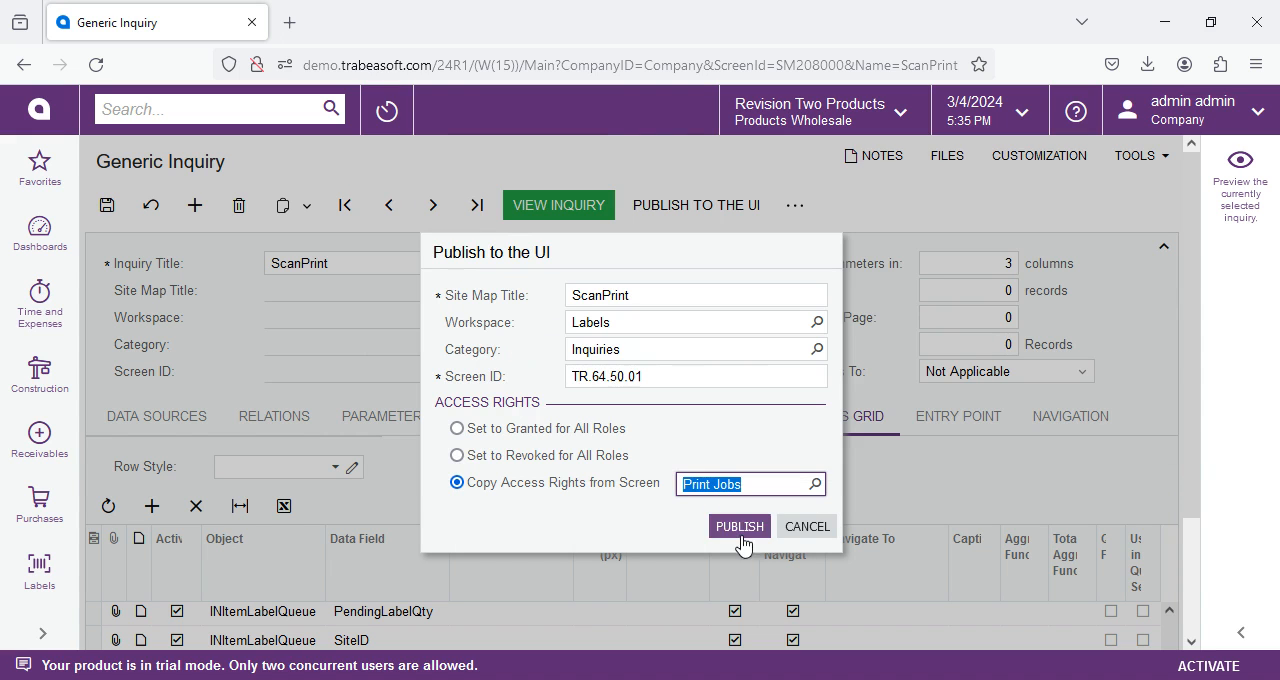